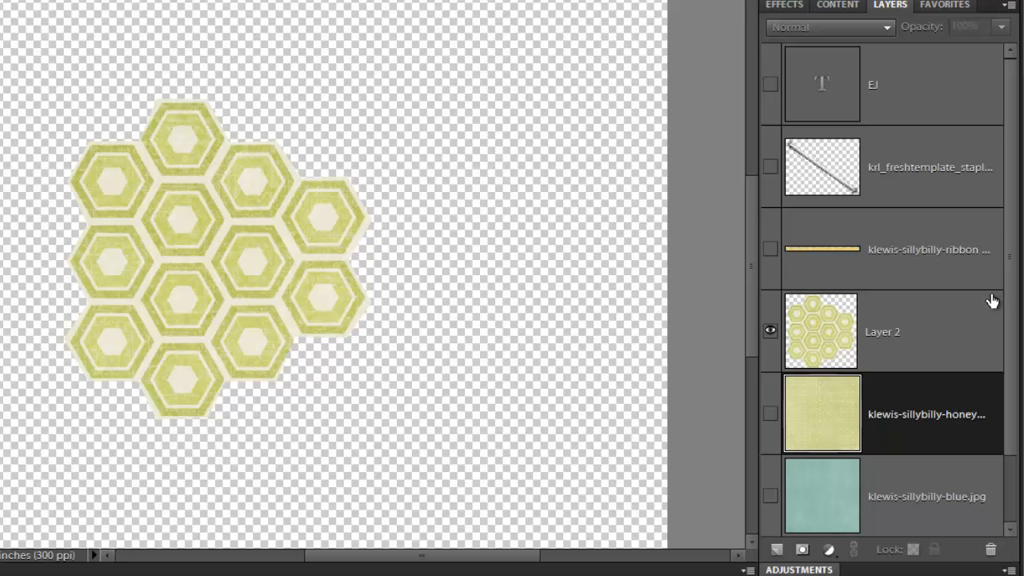
# - Show the EJ text layer and move the letters down over the middle of the honeycomb cluster
pyautogui.click(770, 91)
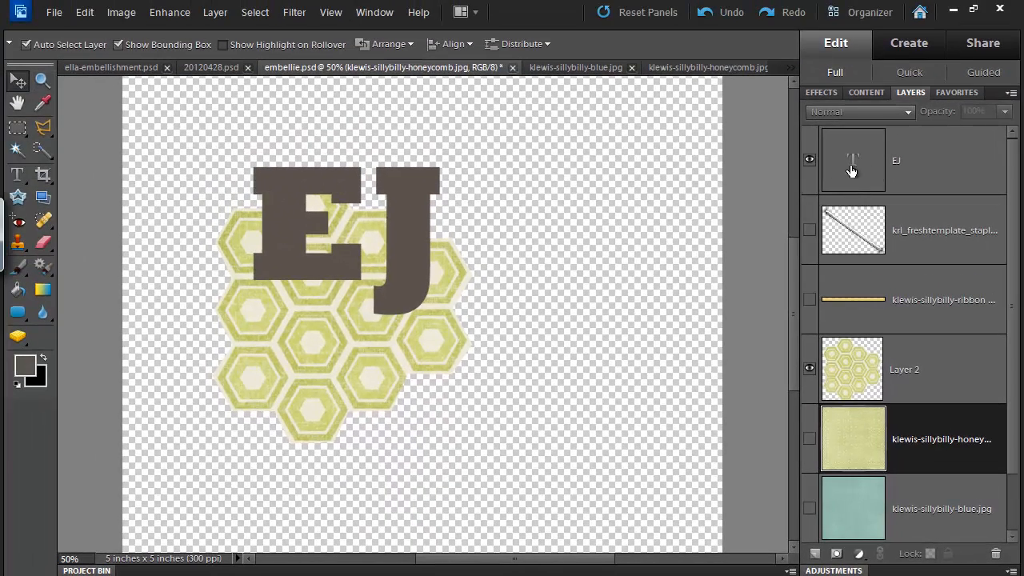
pyautogui.moveTo(280, 232); pyautogui.dragTo(280, 311)
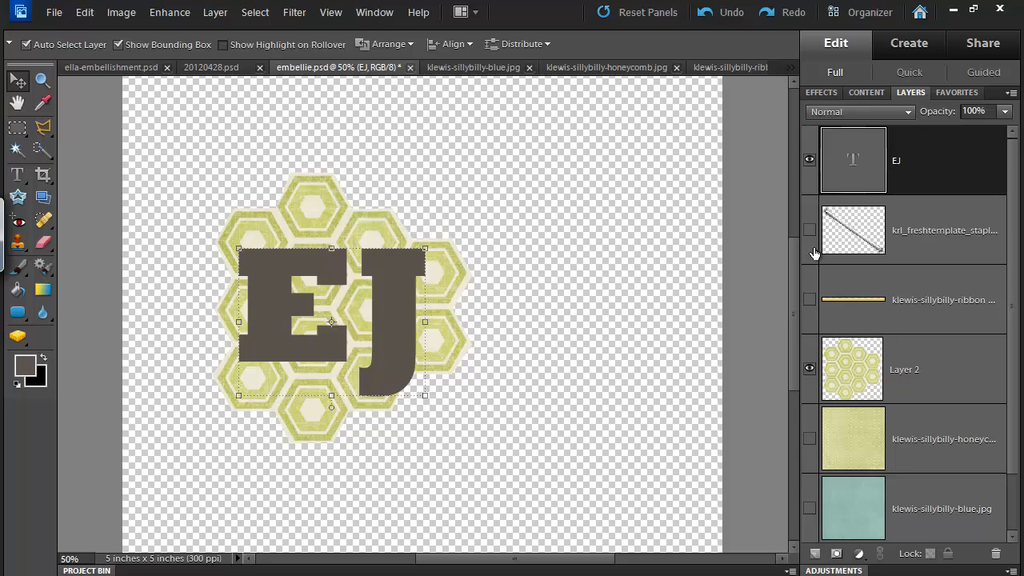
# - Move the klewis-sillybilly-blue.jpg paper directly above the EJ text, make it visible and clip it to the letters
pyautogui.click(854, 528)
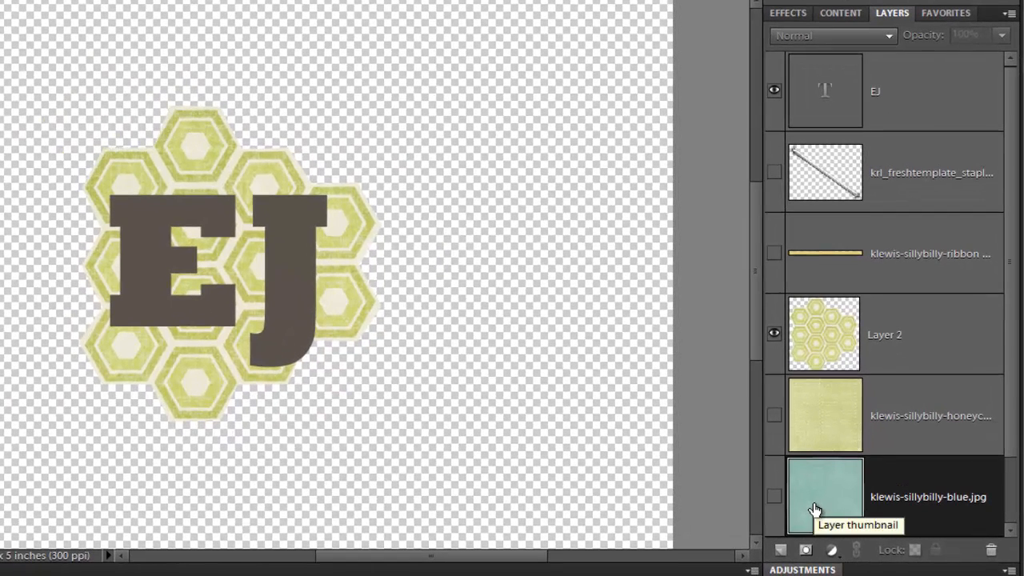
pyautogui.moveTo(815, 509); pyautogui.dragTo(845, 173)
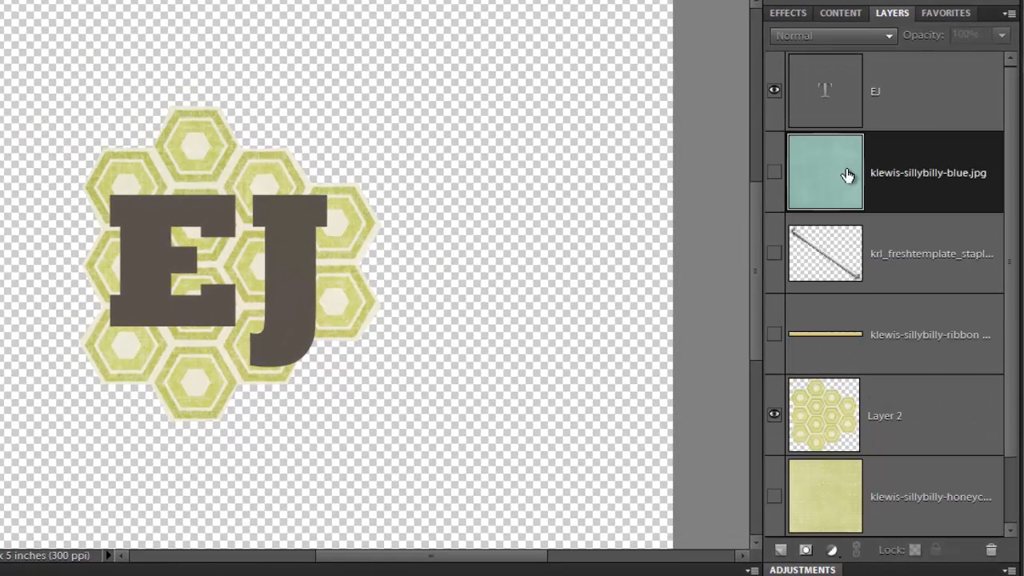
pyautogui.moveTo(831, 54); pyautogui.dragTo(832, 58)
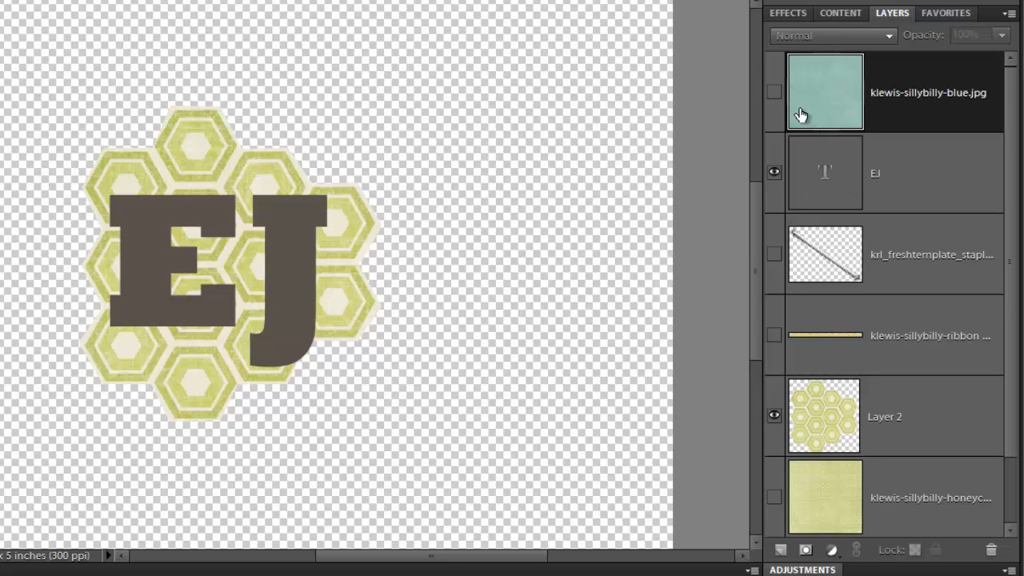
pyautogui.click(774, 92)
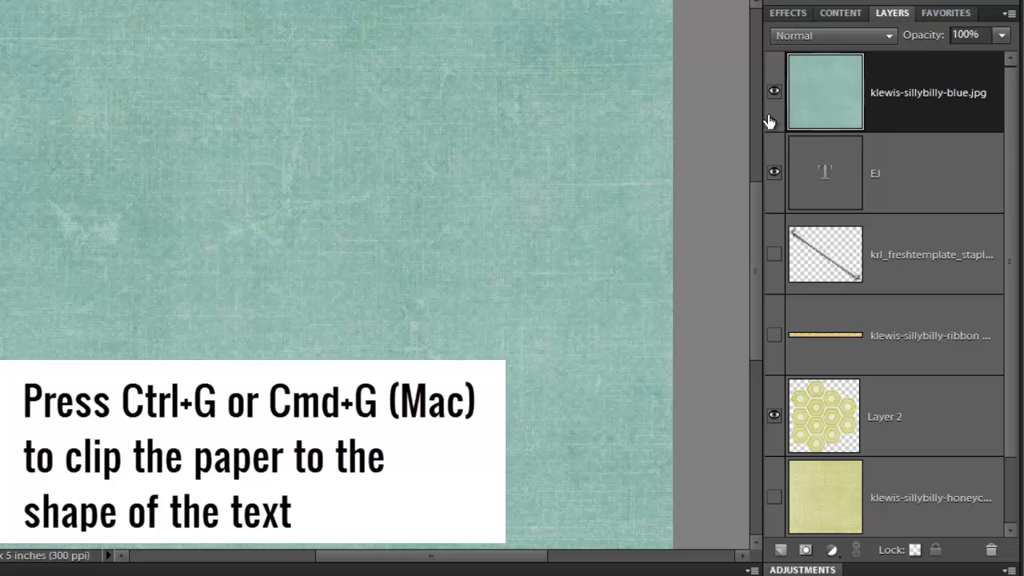
pyautogui.hotkey('ctrl', 'g')
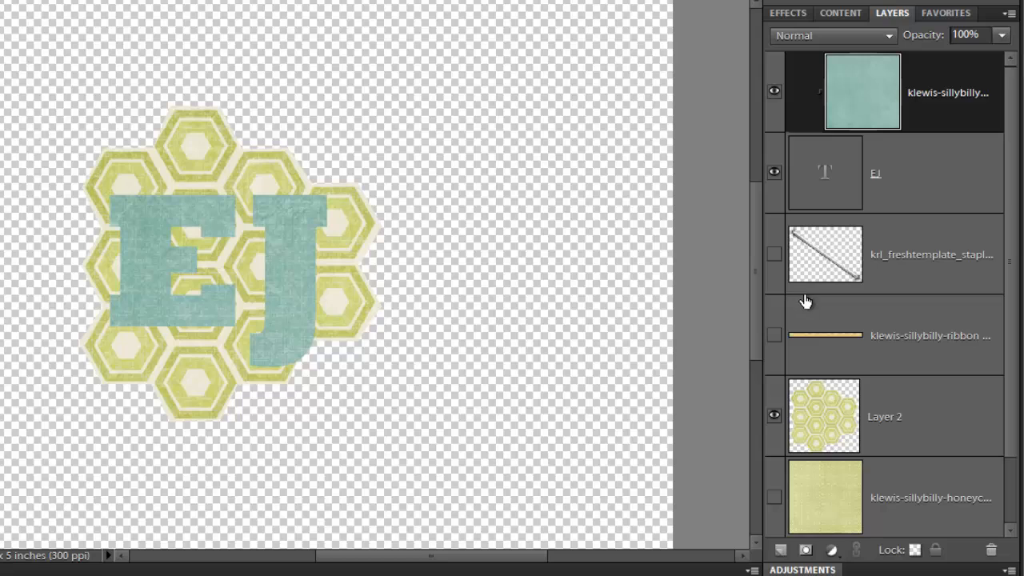
# - Create a new layer above the blue paper and clip it to the EJ text
pyautogui.click(837, 194)
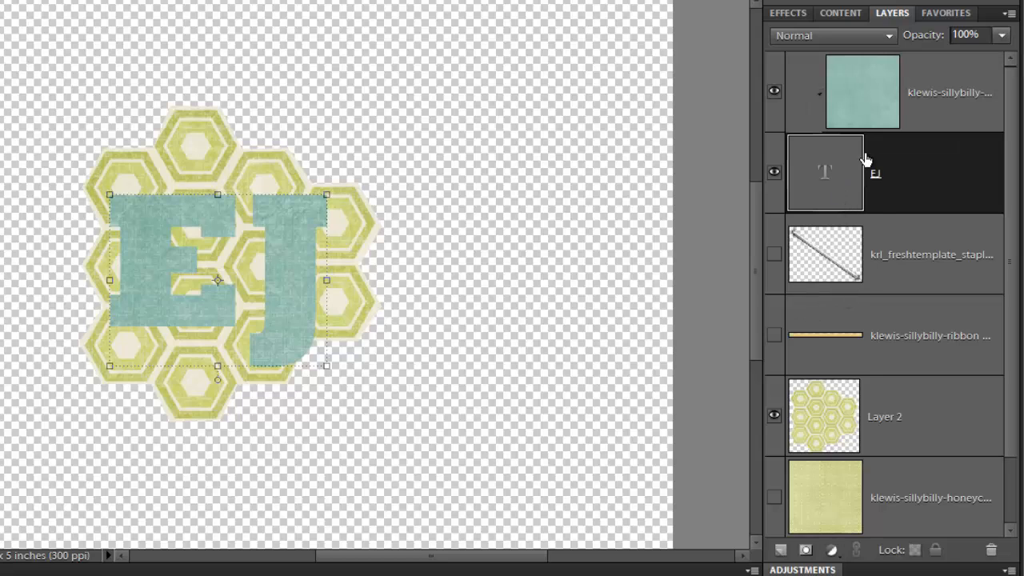
pyautogui.click(859, 127)
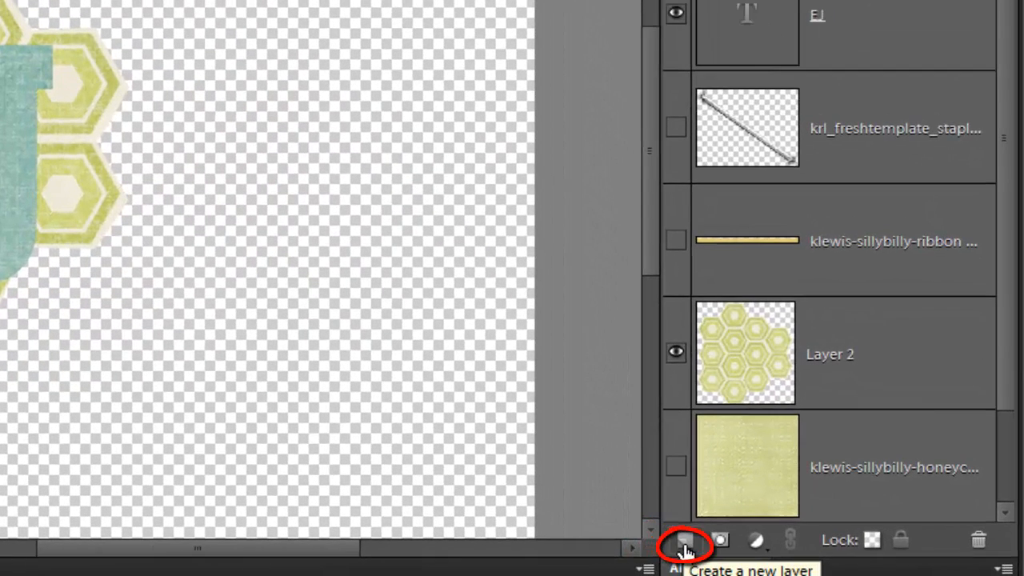
pyautogui.click(703, 546)
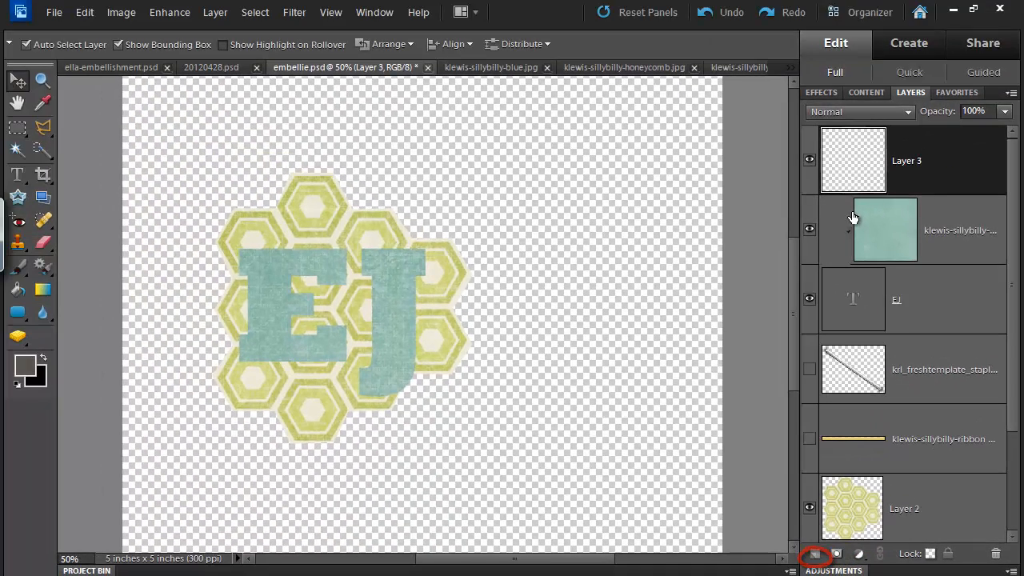
pyautogui.hotkey('ctrl', 'g')
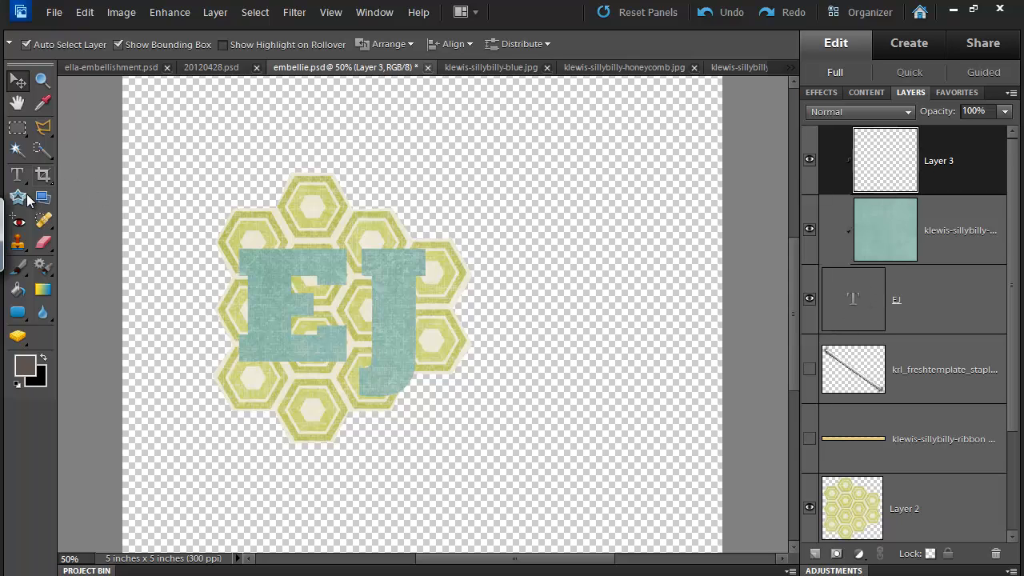
# - Sample the honeycomb's cream colour and choose the Watercolor Loaded Wet Flat Tip brush at 63 px
pyautogui.press('i')
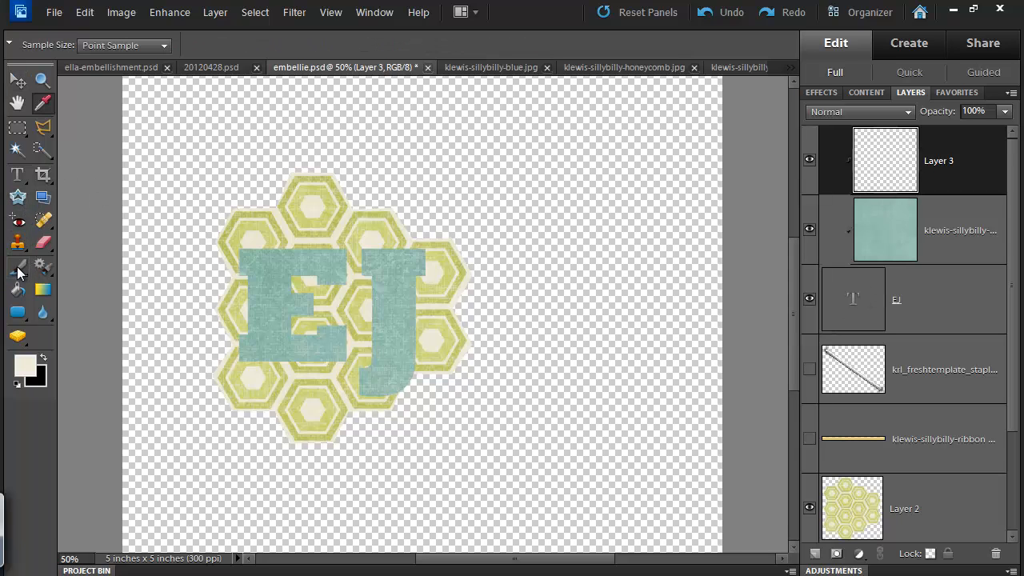
pyautogui.click(18, 269)
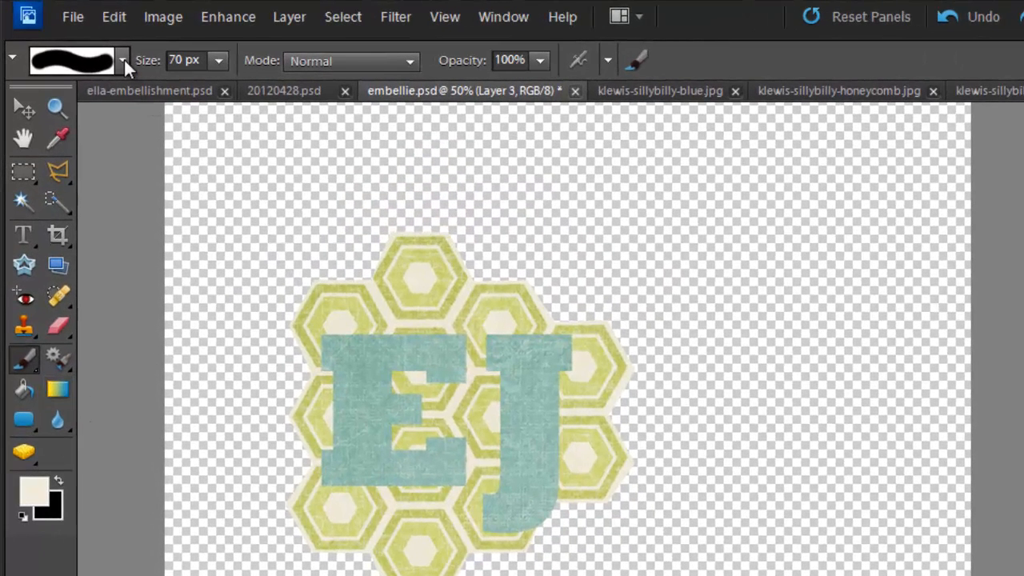
pyautogui.click(123, 60)
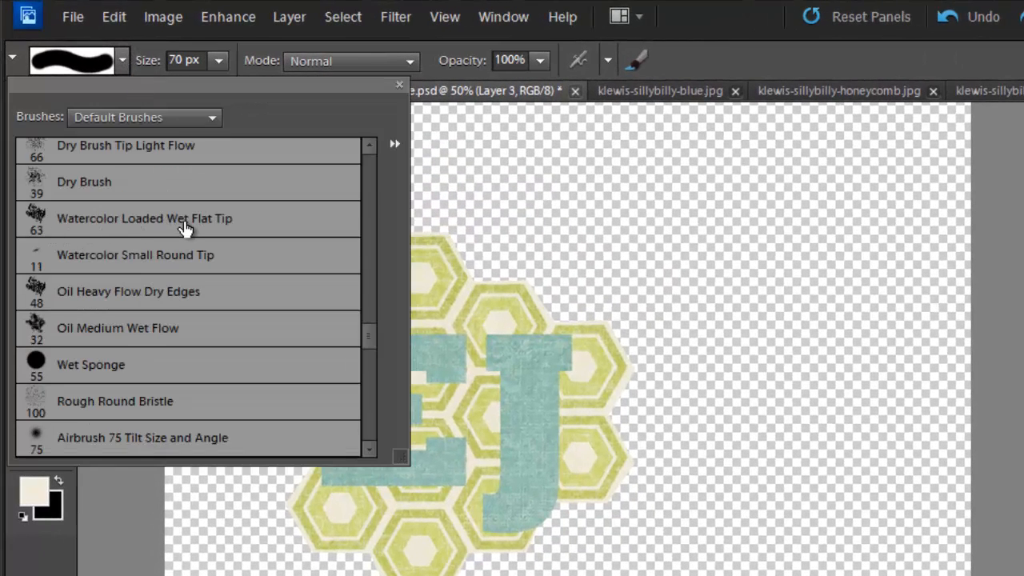
pyautogui.click(249, 223)
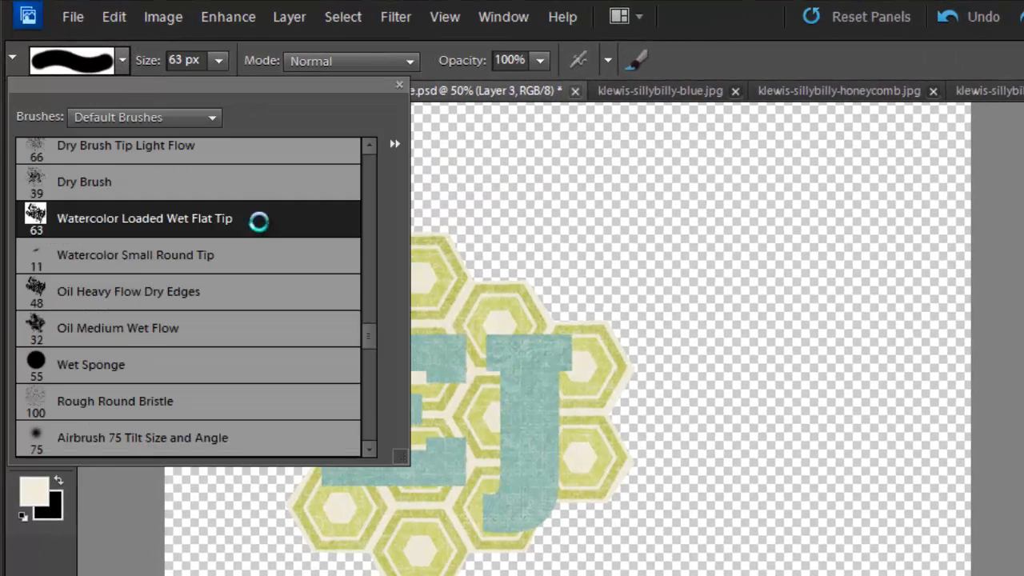
pyautogui.click(124, 61)
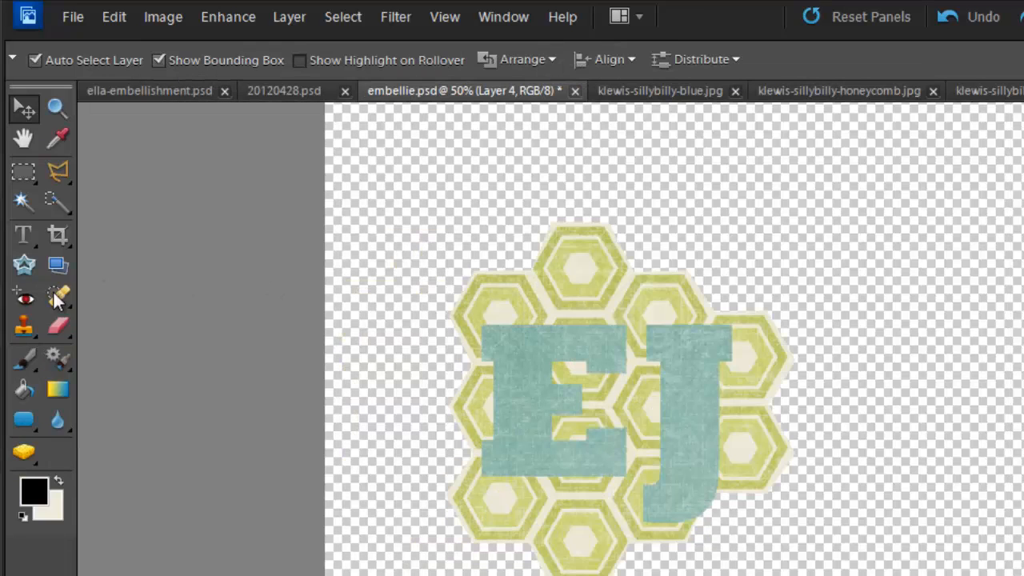
# - Paint black brush strokes around the edges of the E and J on Layer 4 and clip it to the text
pyautogui.click(23, 364)
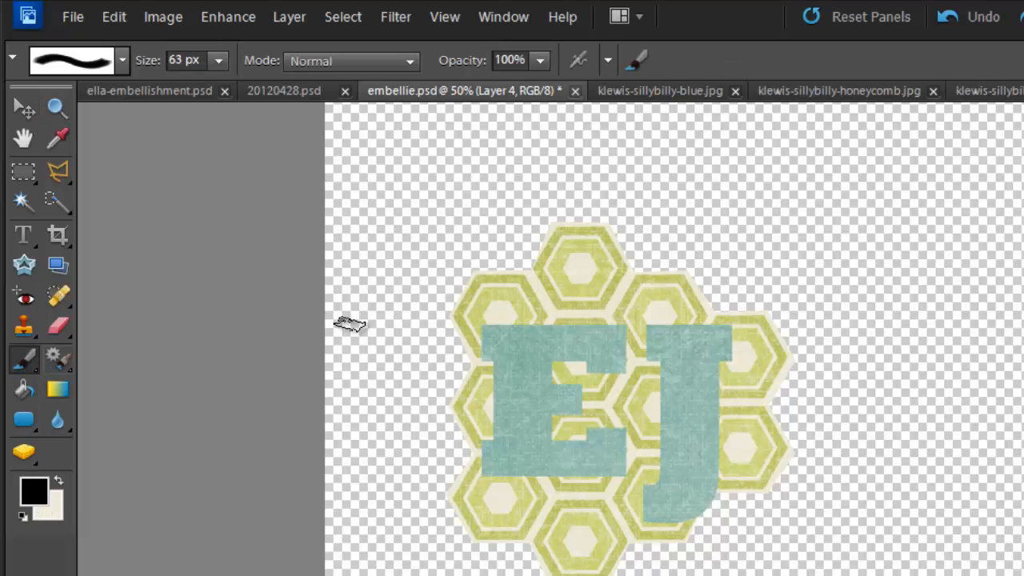
pyautogui.moveTo(483, 327)
pyautogui.mouseDown()
pyautogui.moveTo(496, 363)
pyautogui.moveTo(494, 434)
pyautogui.moveTo(476, 451)
pyautogui.moveTo(478, 482)
pyautogui.moveTo(620, 479)
pyautogui.moveTo(623, 425)
pyautogui.moveTo(592, 444)
pyautogui.moveTo(556, 441)
pyautogui.moveTo(547, 414)
pyautogui.moveTo(580, 411)
pyautogui.moveTo(579, 379)
pyautogui.moveTo(545, 384)
pyautogui.moveTo(548, 361)
pyautogui.moveTo(589, 359)
pyautogui.moveTo(590, 378)
pyautogui.moveTo(635, 368)
pyautogui.moveTo(630, 331)
pyautogui.moveTo(480, 317)
pyautogui.mouseUp()
pyautogui.moveTo(652, 325)
pyautogui.mouseDown()
pyautogui.moveTo(648, 361)
pyautogui.moveTo(664, 372)
pyautogui.moveTo(668, 442)
pyautogui.moveTo(664, 481)
pyautogui.moveTo(650, 489)
pyautogui.moveTo(650, 529)
pyautogui.moveTo(688, 527)
pyautogui.moveTo(709, 519)
pyautogui.moveTo(718, 487)
pyautogui.moveTo(714, 355)
pyautogui.moveTo(723, 341)
pyautogui.moveTo(718, 321)
pyautogui.moveTo(652, 326)
pyautogui.mouseUp()
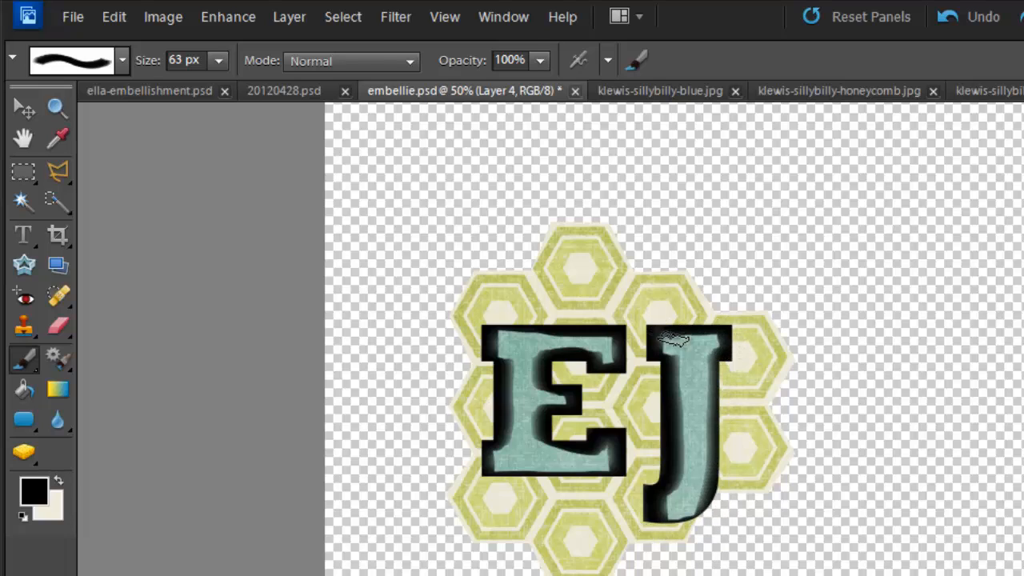
pyautogui.press('v')
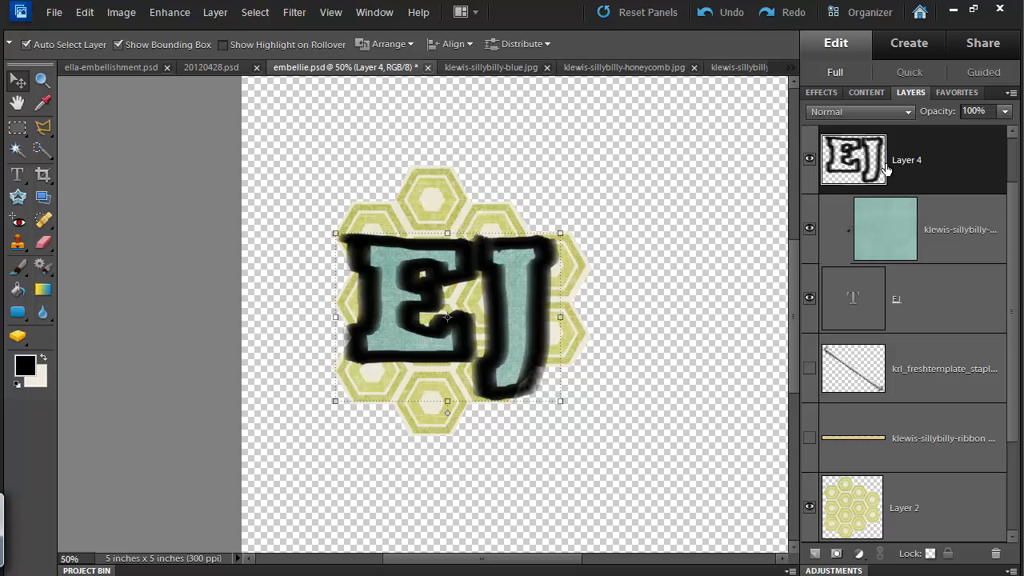
pyautogui.hotkey('ctrl', 'g')
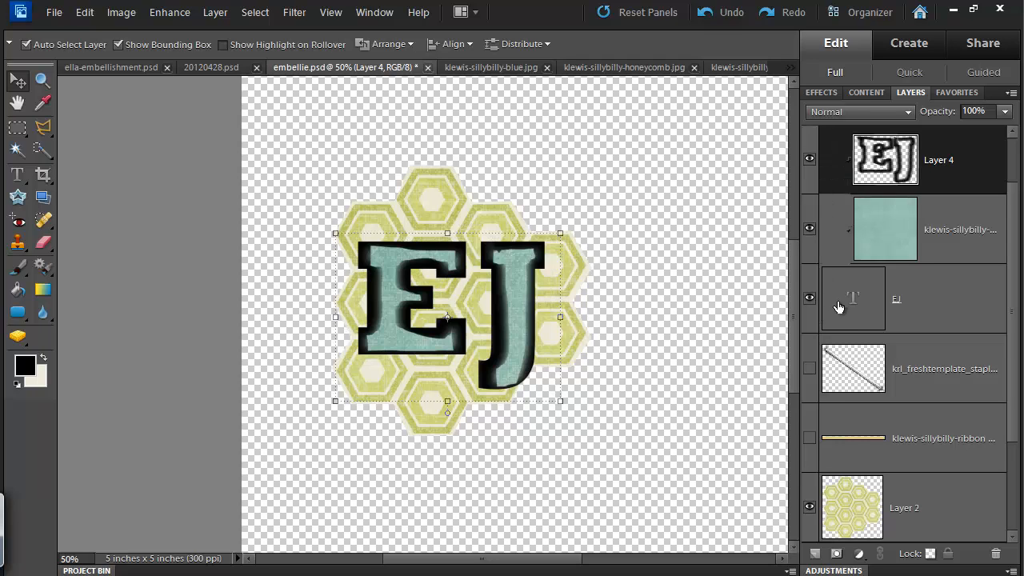
# - Set Layer 4's blend mode to Overlay and its opacity to 40%, leaving no layer selected
pyautogui.click(840, 112)
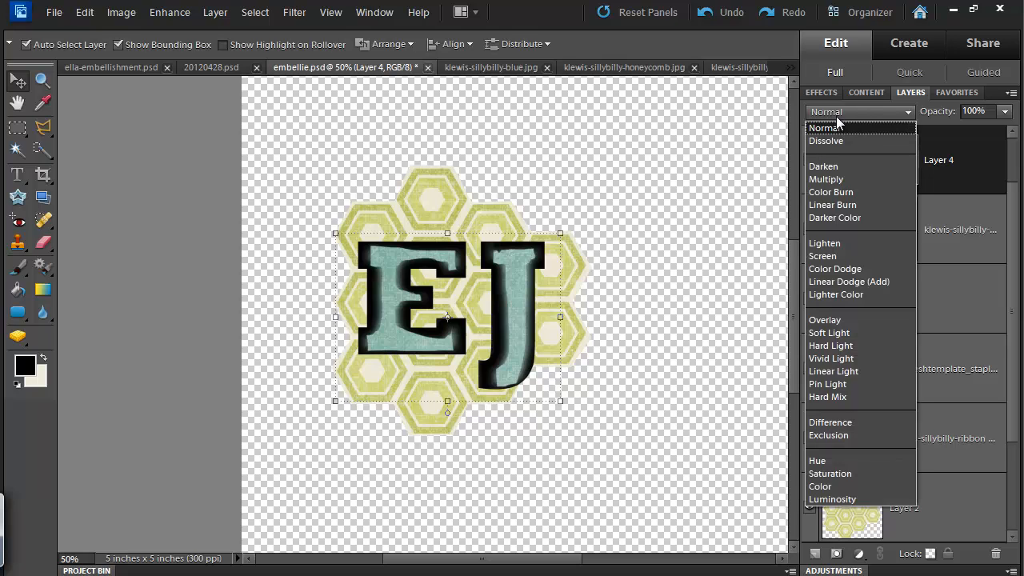
pyautogui.click(846, 128)
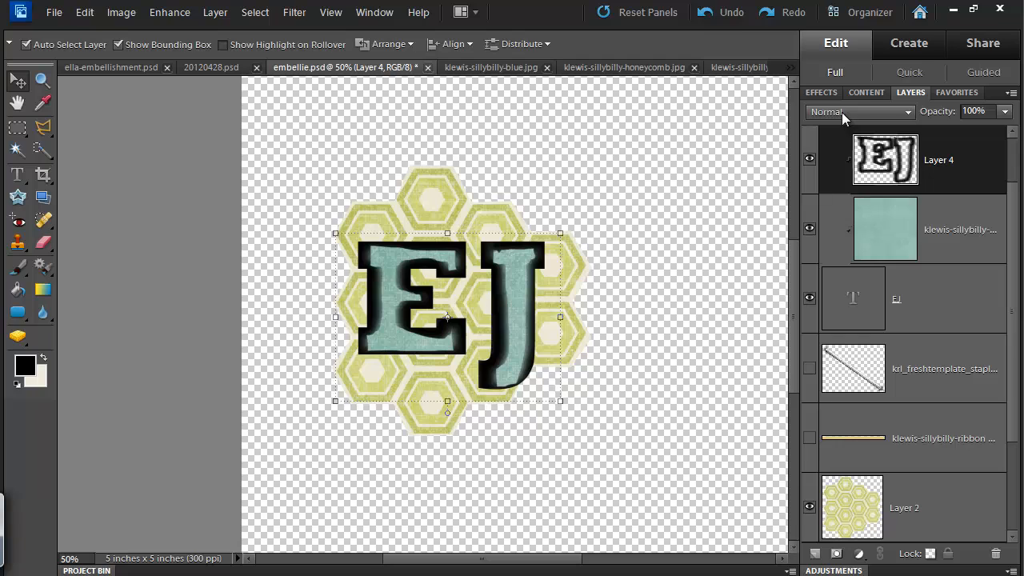
pyautogui.click(841, 111)
pyautogui.click(836, 312)
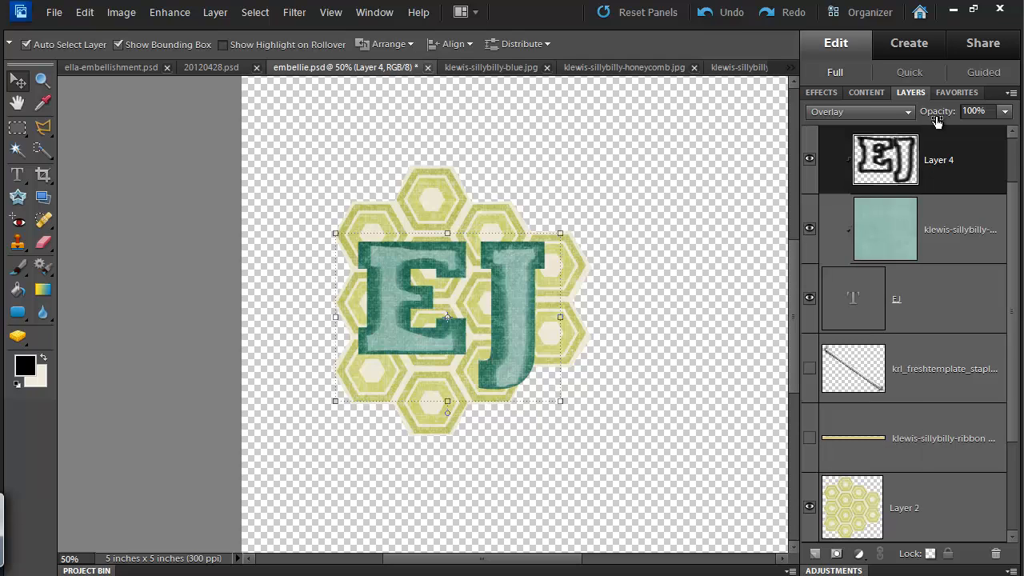
pyautogui.click(868, 110)
pyautogui.click(868, 109)
pyautogui.moveTo(958, 113); pyautogui.dragTo(942, 115)
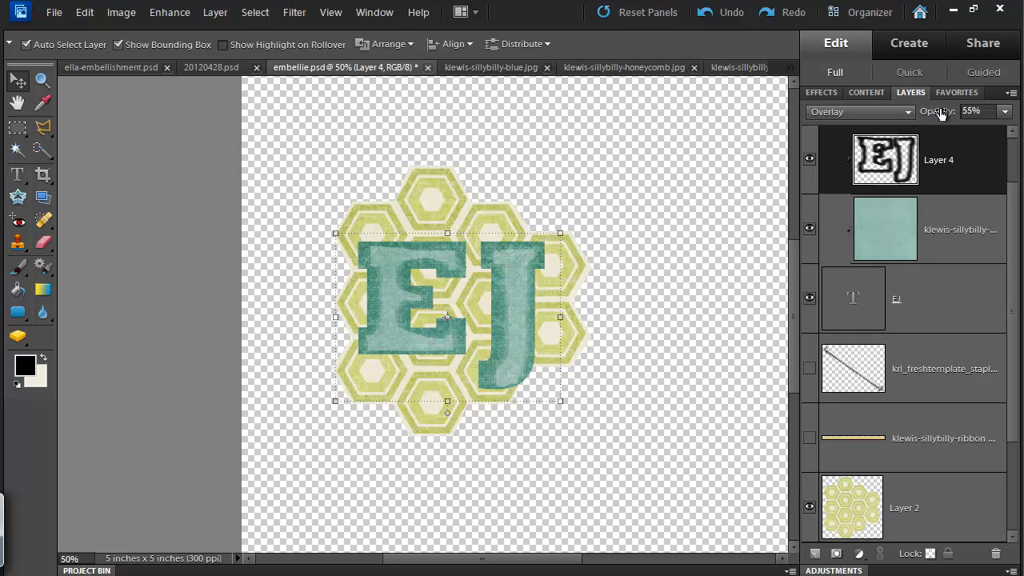
pyautogui.moveTo(946, 117); pyautogui.dragTo(935, 118)
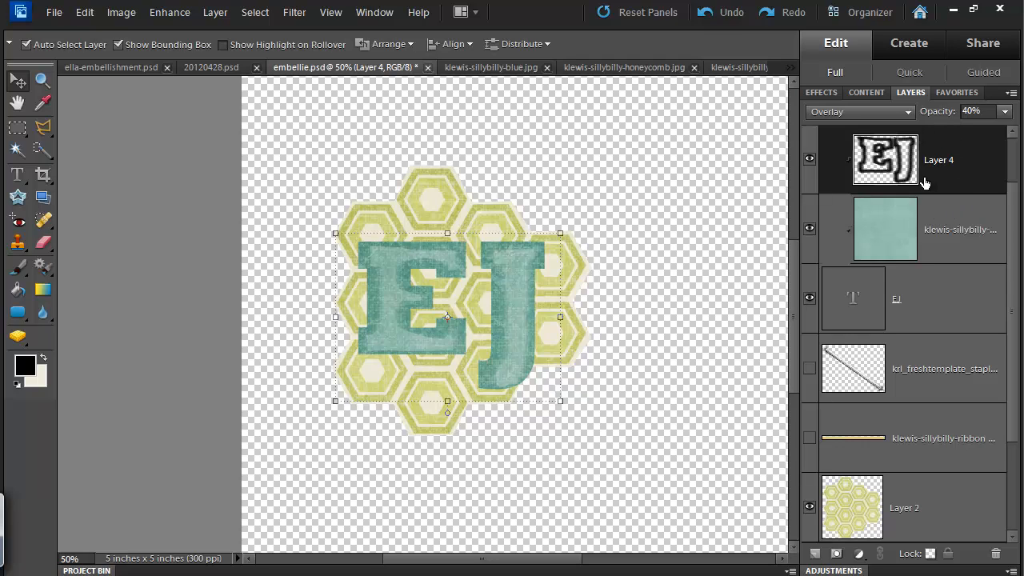
pyautogui.click(199, 192)
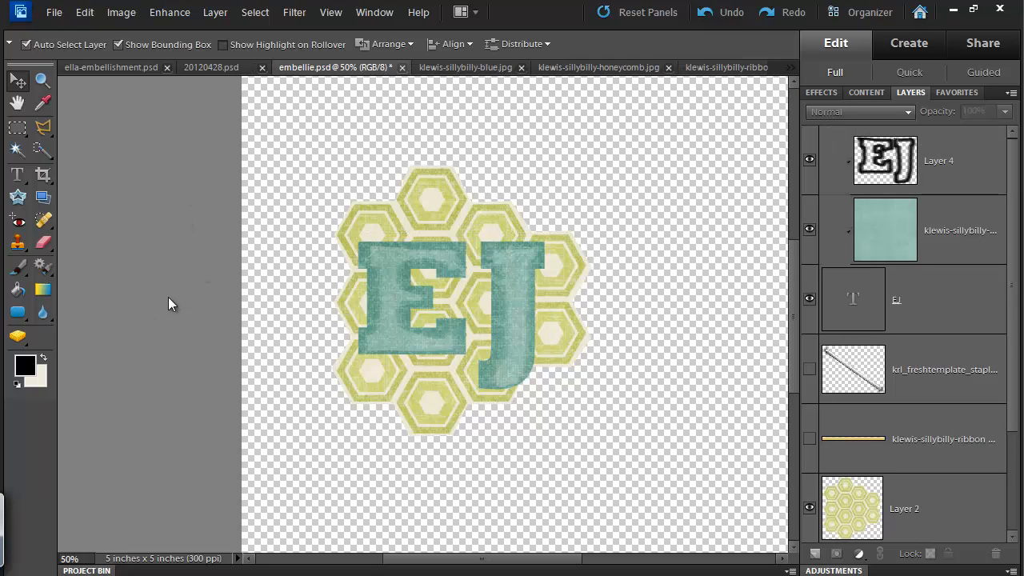
# - Show the yellow ribbon layer and outline a Polygonal Lasso section of it behind the letters, with a V-notched end beyond the J
pyautogui.click(808, 439)
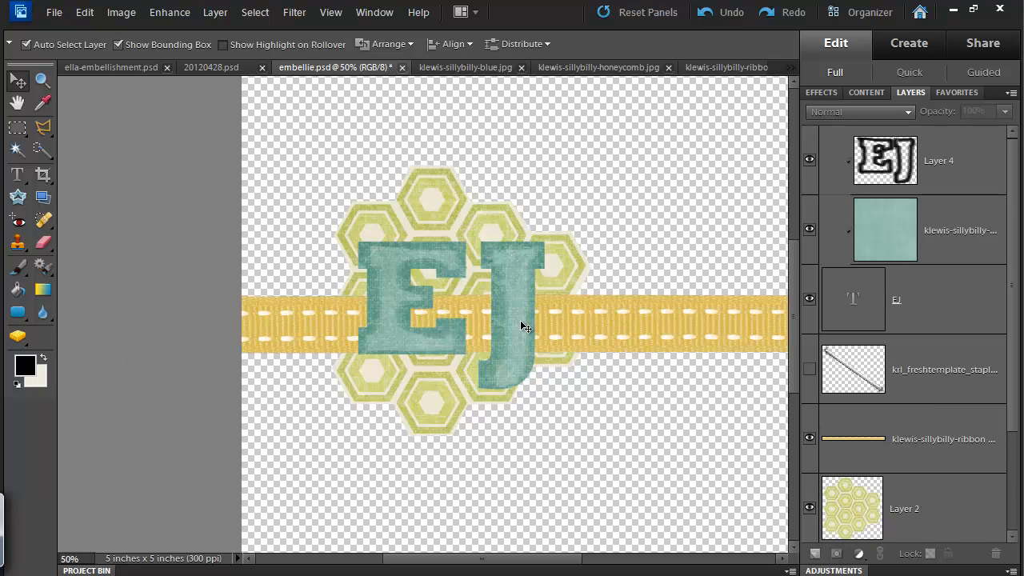
pyautogui.moveTo(427, 560); pyautogui.dragTo(453, 571)
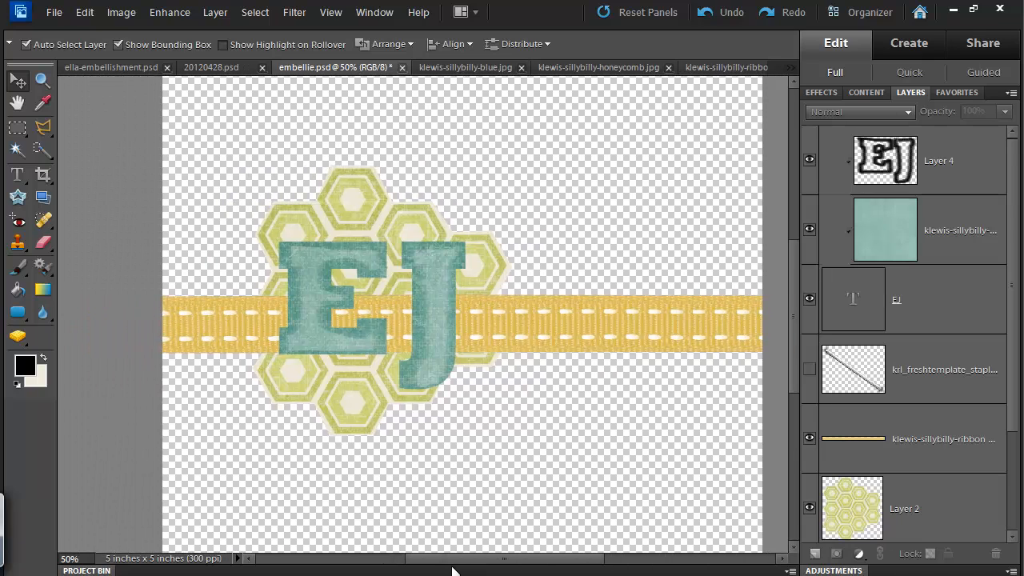
pyautogui.click(43, 129)
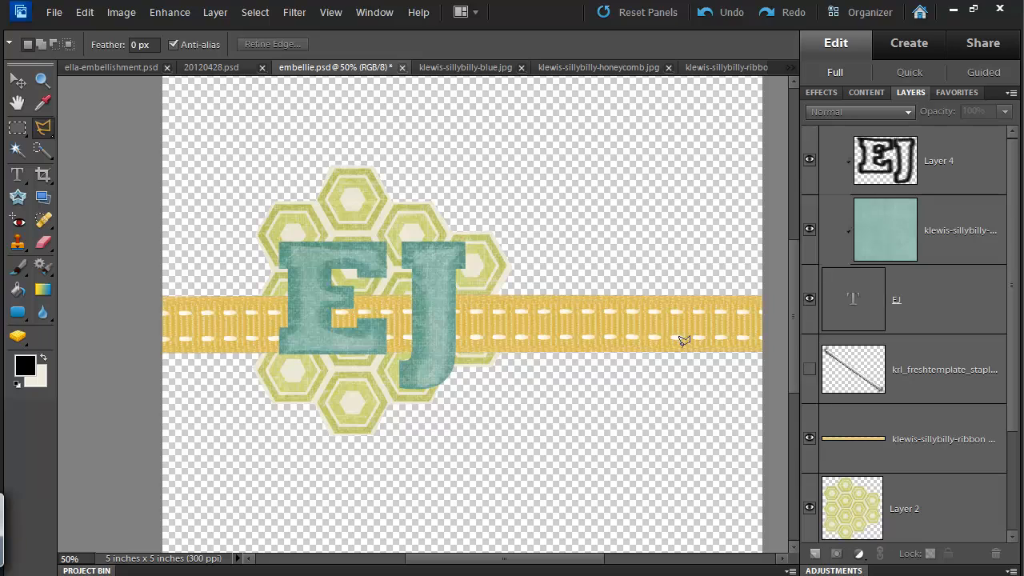
pyautogui.click(880, 431)
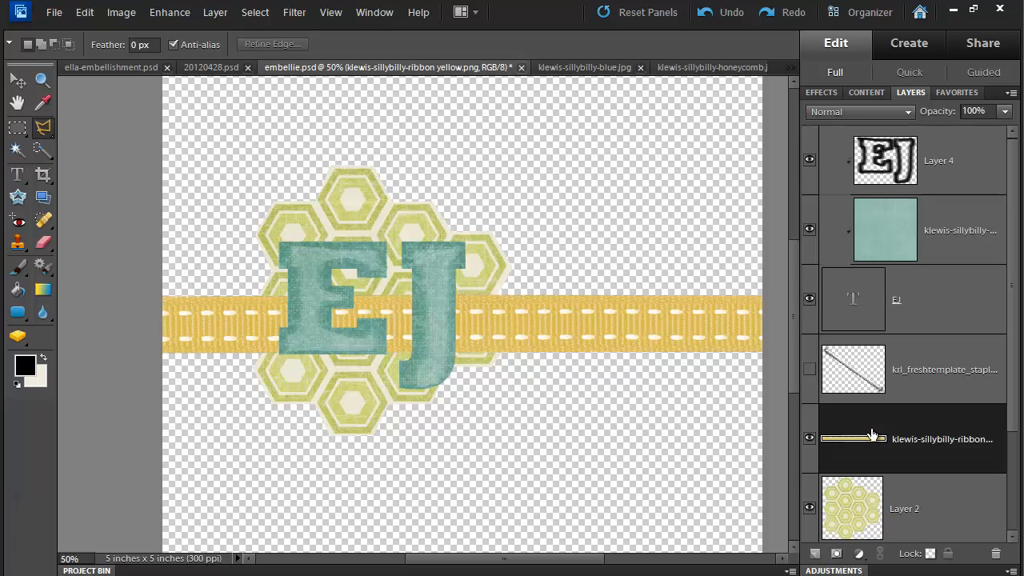
pyautogui.click(554, 294)
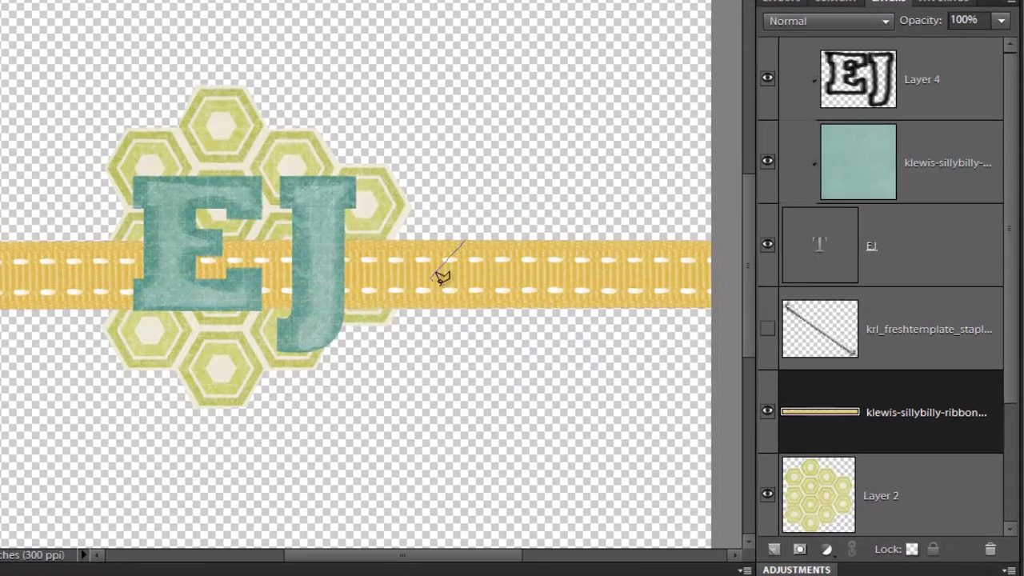
pyautogui.click(525, 327)
pyautogui.click(480, 306)
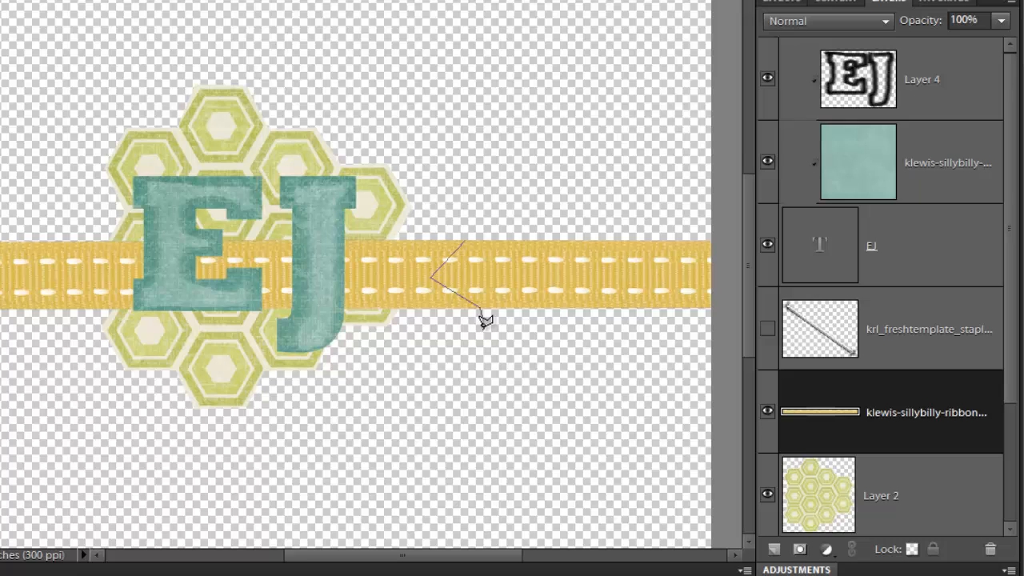
pyautogui.click(114, 307)
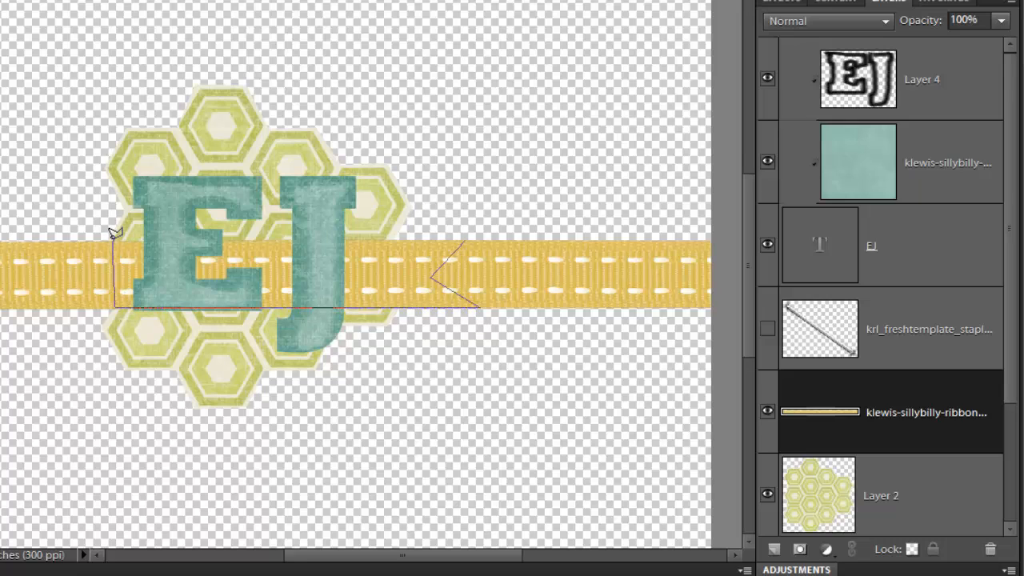
pyautogui.click(114, 242)
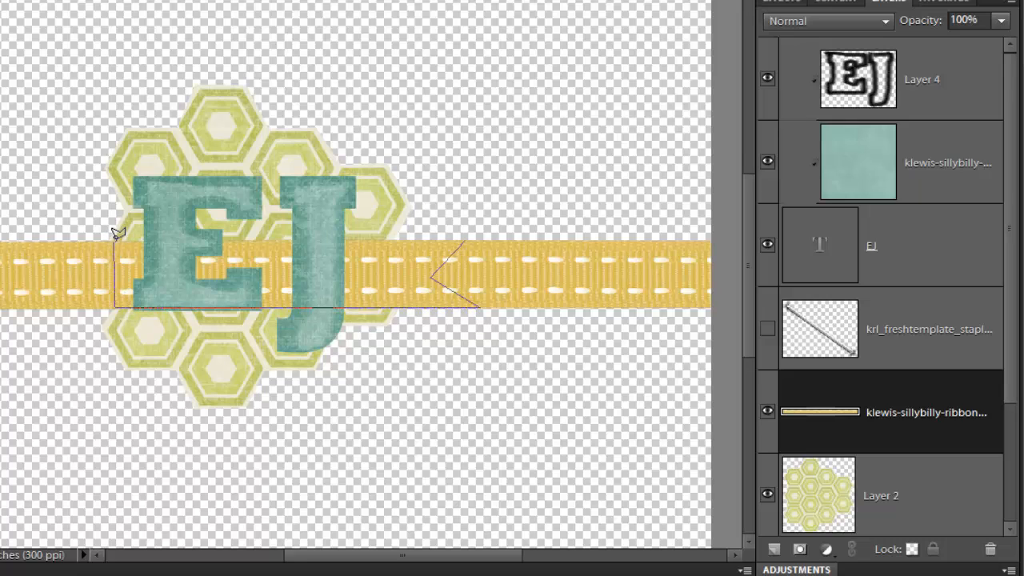
pyautogui.click(464, 240)
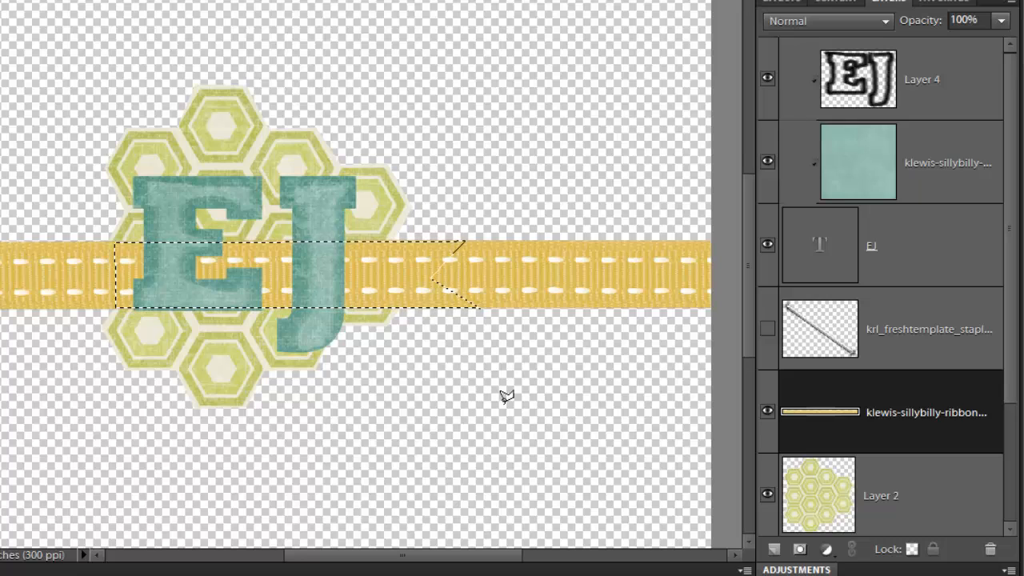
# - Copy two V-notched sections of the yellow ribbon, one beginning behind the letters and one further right, to their own layers and hide the full ribbon
pyautogui.hotkey('ctrl', 'j')
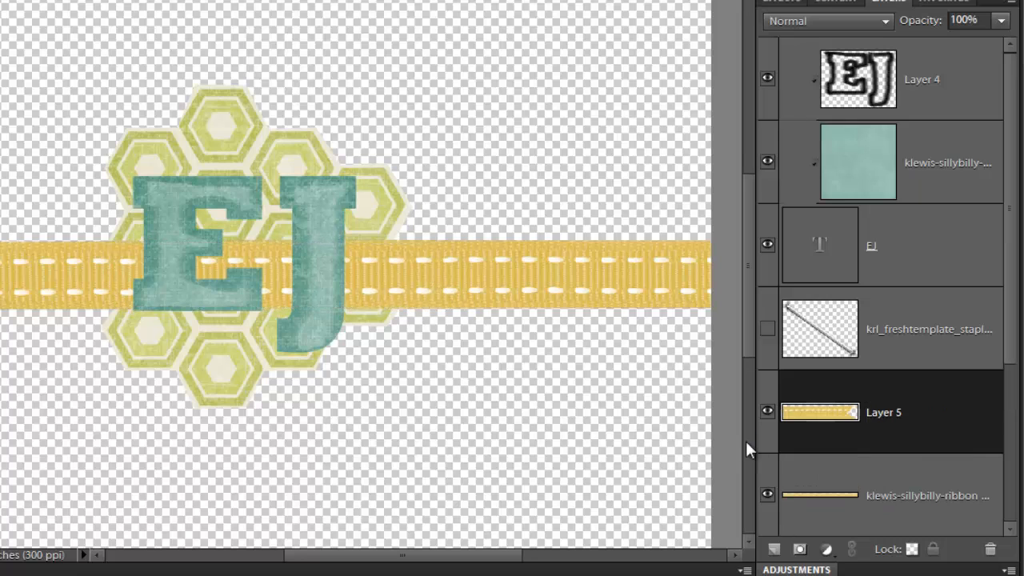
pyautogui.moveTo(427, 240)
pyautogui.mouseDown()
pyautogui.moveTo(429, 315)
pyautogui.moveTo(427, 301)
pyautogui.moveTo(651, 297)
pyautogui.moveTo(601, 283)
pyautogui.moveTo(596, 267)
pyautogui.moveTo(635, 229)
pyautogui.moveTo(412, 235)
pyautogui.moveTo(428, 232)
pyautogui.mouseUp()
pyautogui.click(945, 529)
pyautogui.hotkey('ctrl', 'j')
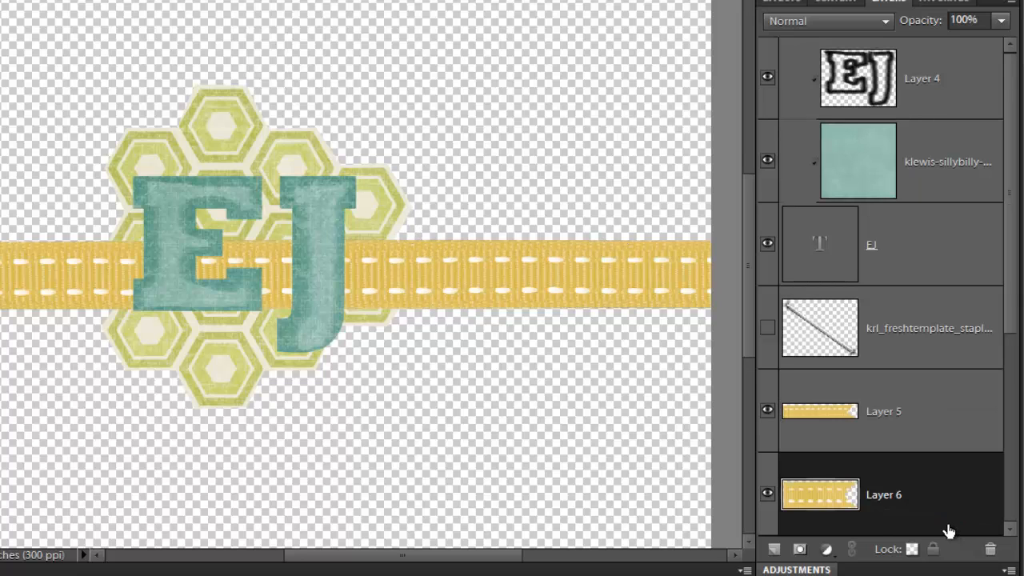
pyautogui.moveTo(1013, 331); pyautogui.dragTo(1008, 412)
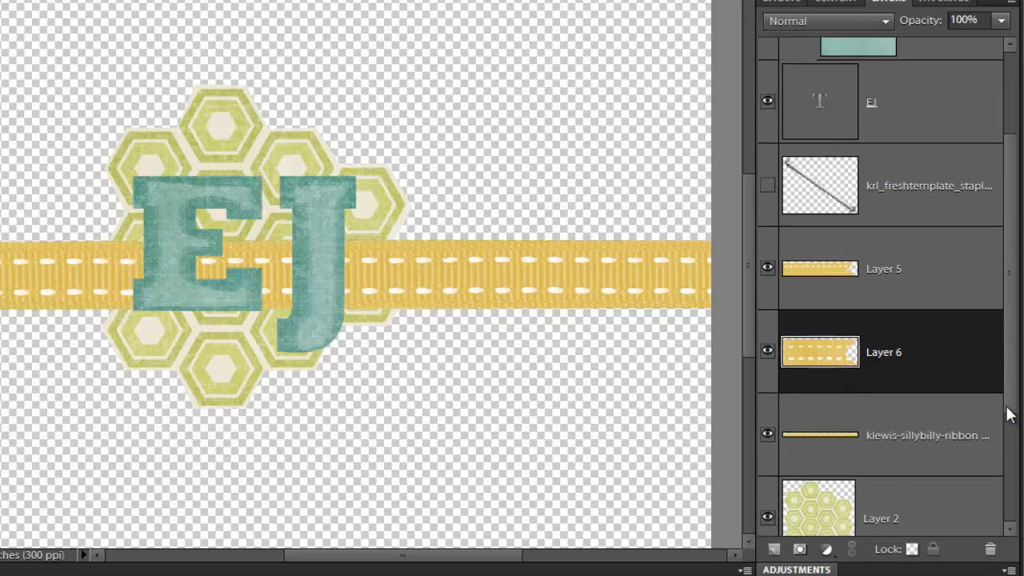
pyautogui.click(766, 436)
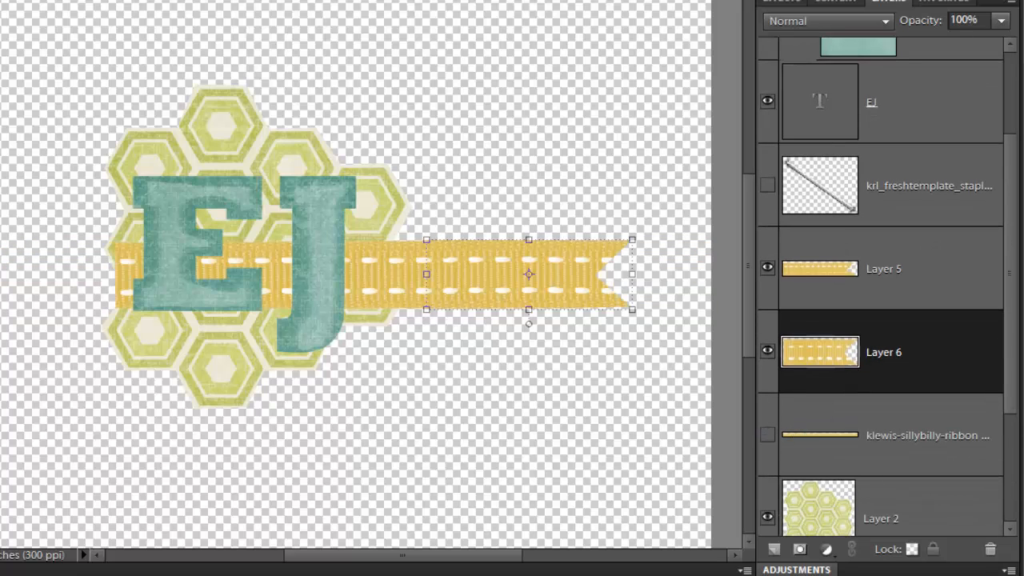
# - Move both ribbon pieces to the honeycomb's upper right, placing the shorter piece above the longer one
pyautogui.moveTo(472, 276); pyautogui.dragTo(391, 132)
pyautogui.moveTo(384, 282); pyautogui.dragTo(468, 213)
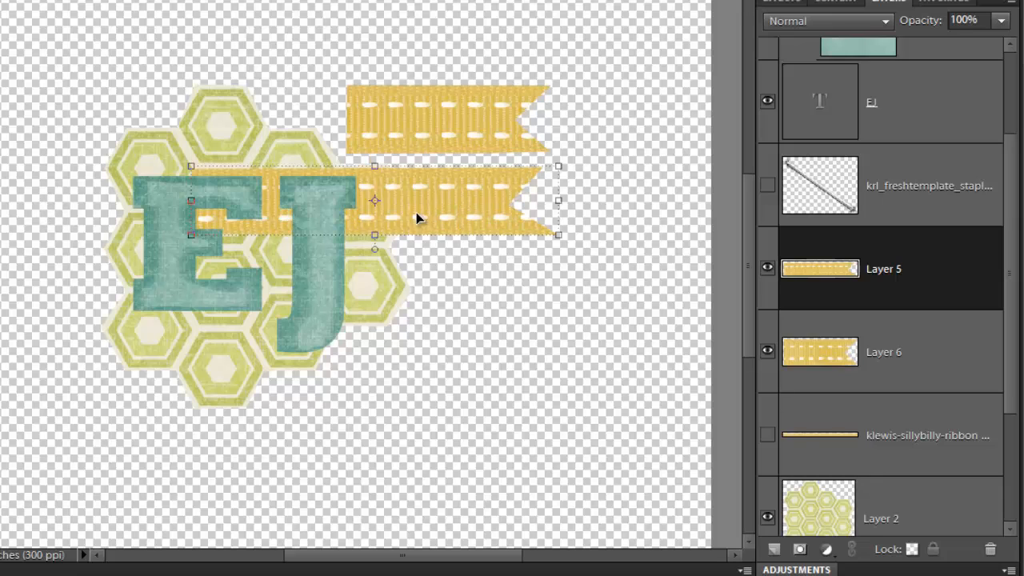
pyautogui.moveTo(416, 216); pyautogui.dragTo(500, 229)
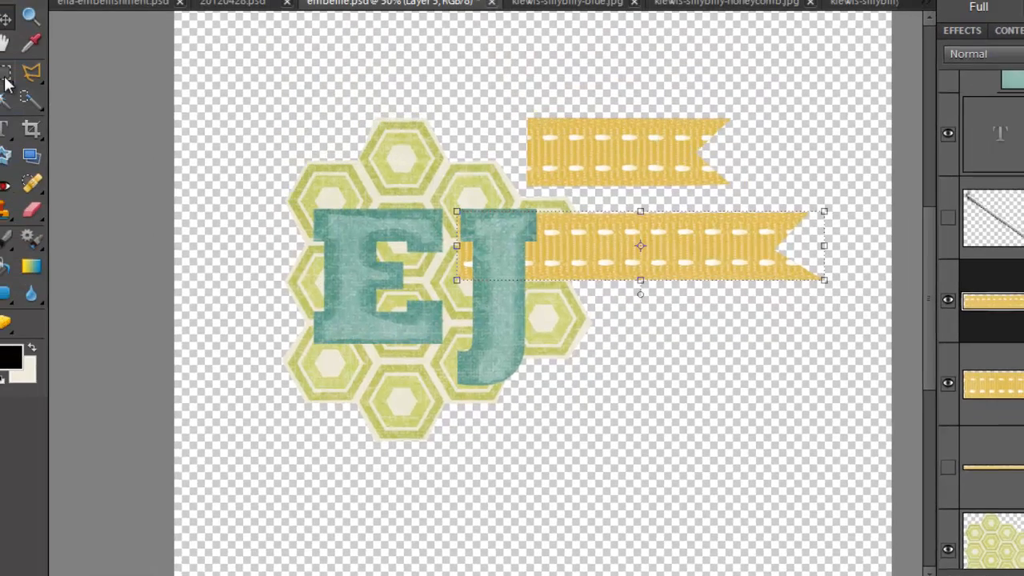
# - Shorten the longer ribbon piece by deleting a rectangular selection over its un-notched end, and clear the selection
pyautogui.click(7, 73)
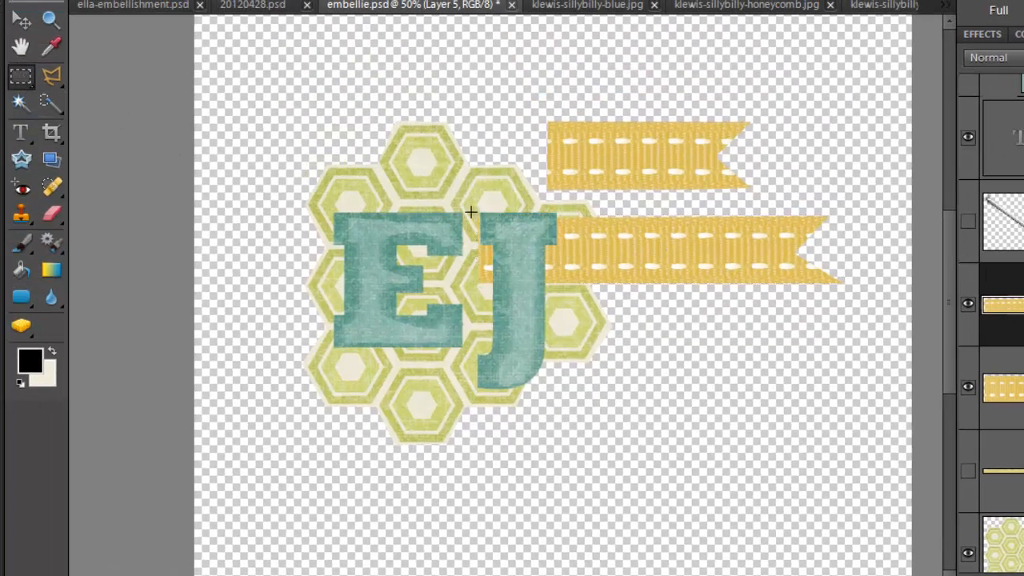
pyautogui.moveTo(671, 361)
pyautogui.mouseDown()
pyautogui.moveTo(694, 354)
pyautogui.moveTo(669, 349)
pyautogui.mouseUp()
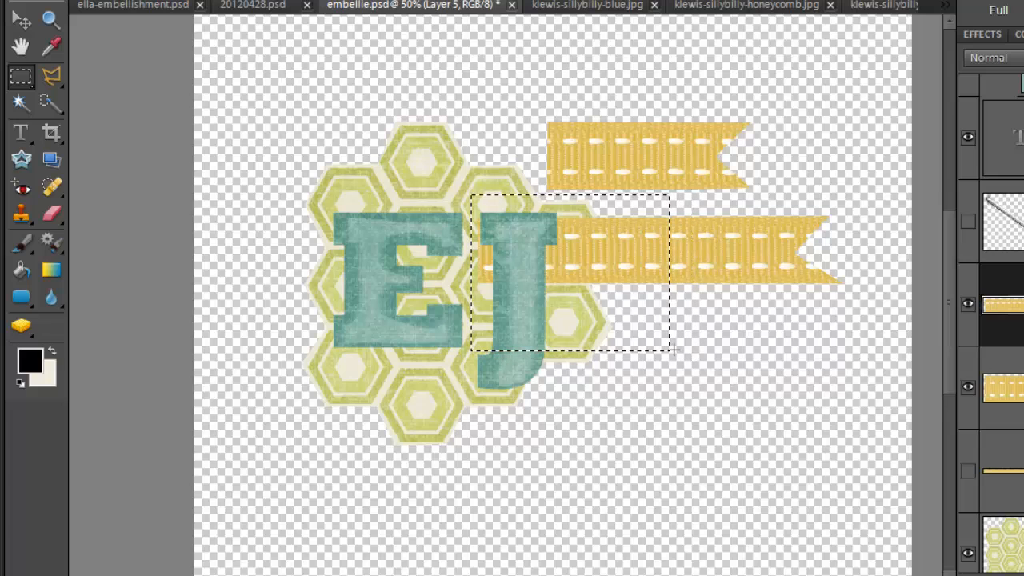
pyautogui.press('Delete')
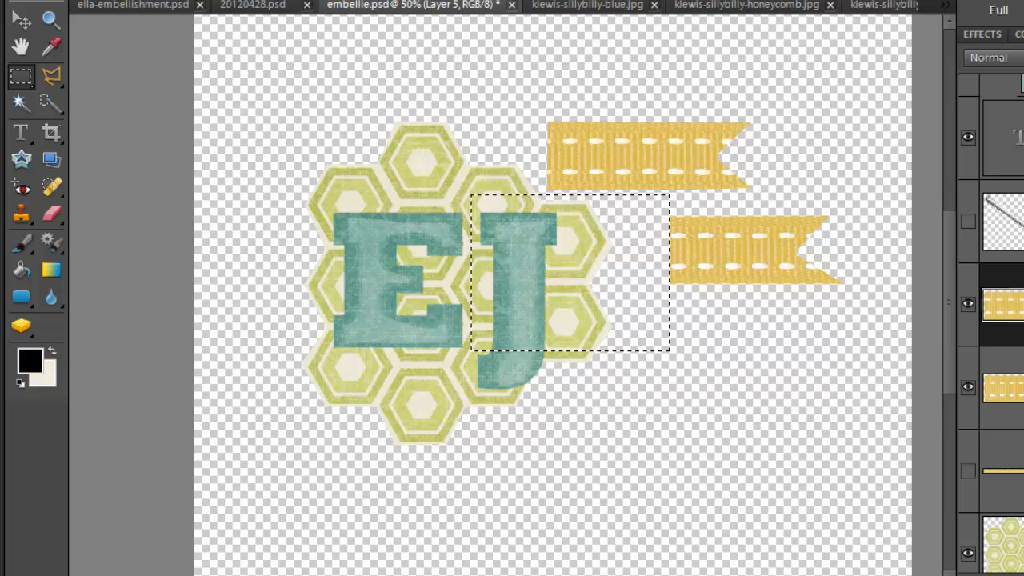
pyautogui.click(786, 387)
pyautogui.press('v')
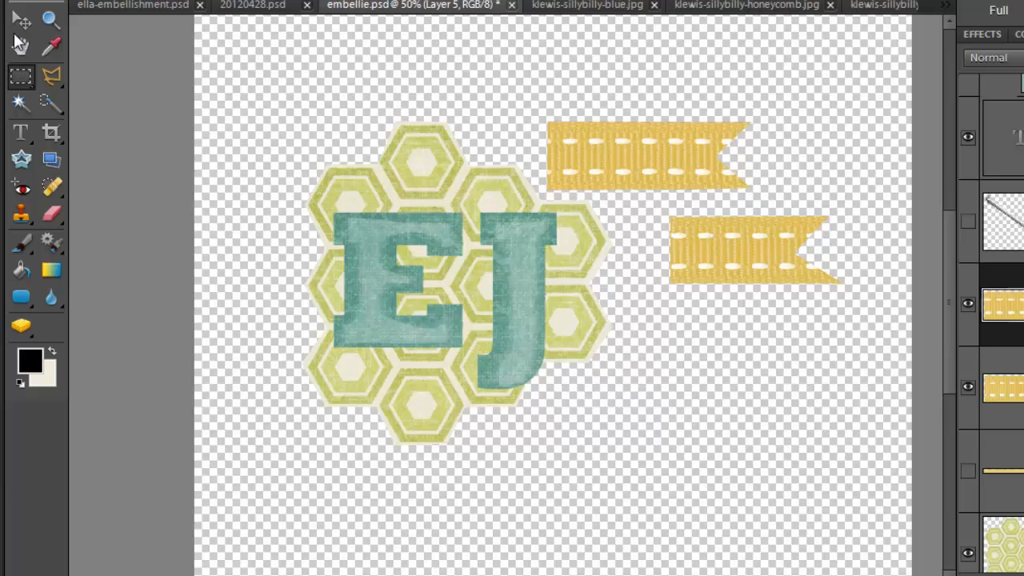
# - Place the trimmed Layer 5 ribbon over the Layer 6 ribbon and rotate it slightly counter-clockwise
pyautogui.moveTo(654, 265); pyautogui.dragTo(541, 171)
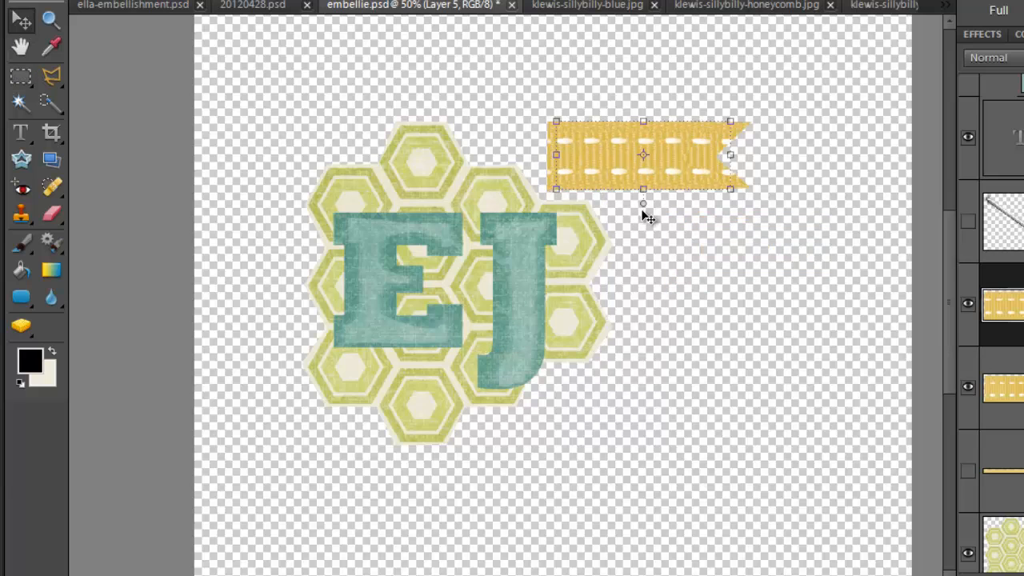
pyautogui.click(635, 205)
pyautogui.click(628, 175)
pyautogui.moveTo(638, 205); pyautogui.dragTo(654, 205)
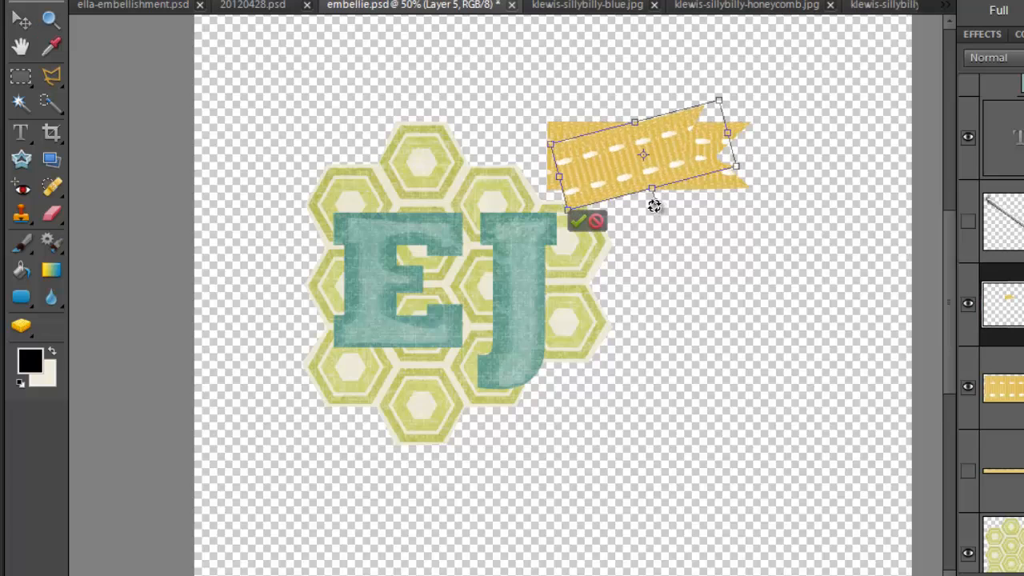
pyautogui.doubleClick(622, 171)
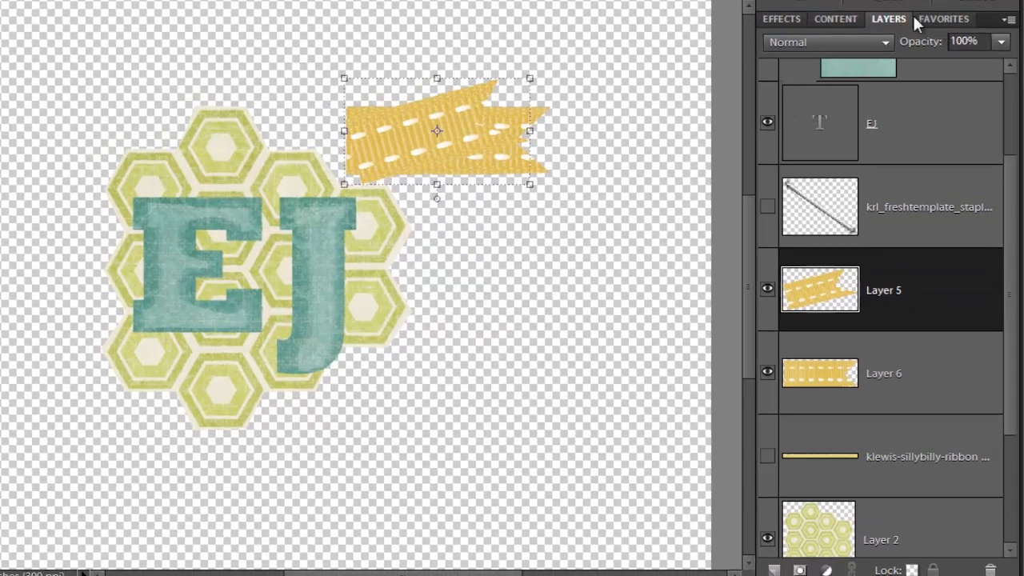
# - Apply the Flat layer style from the Rosey Posey shadow set to both ribbon pieces
pyautogui.click(785, 19)
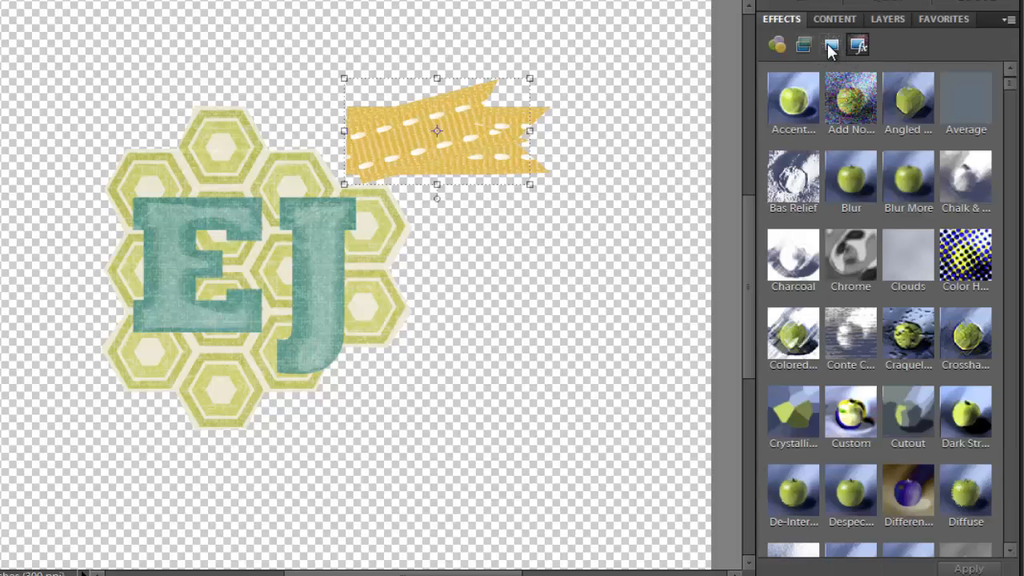
pyautogui.click(804, 45)
pyautogui.click(916, 43)
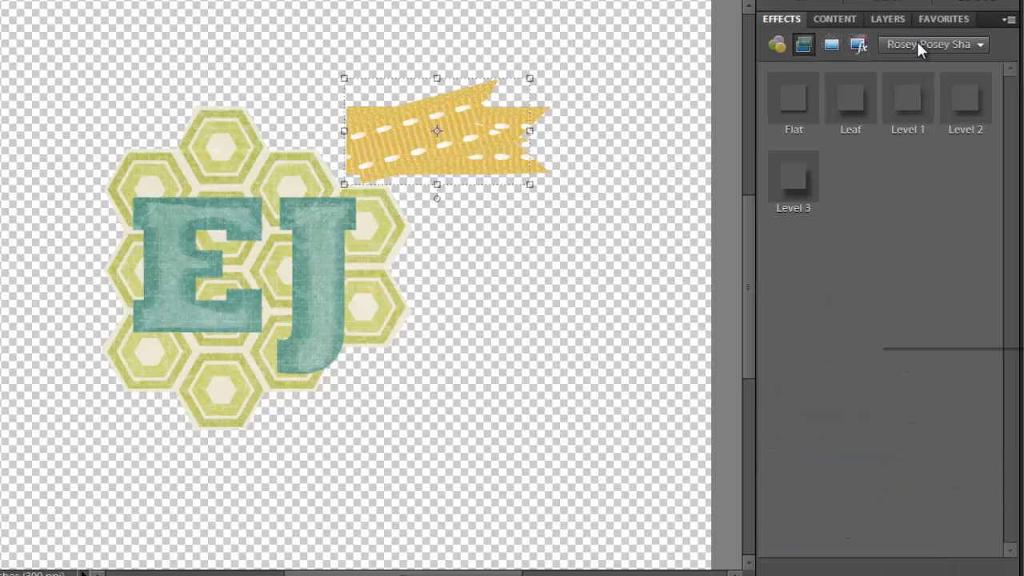
pyautogui.doubleClick(796, 104)
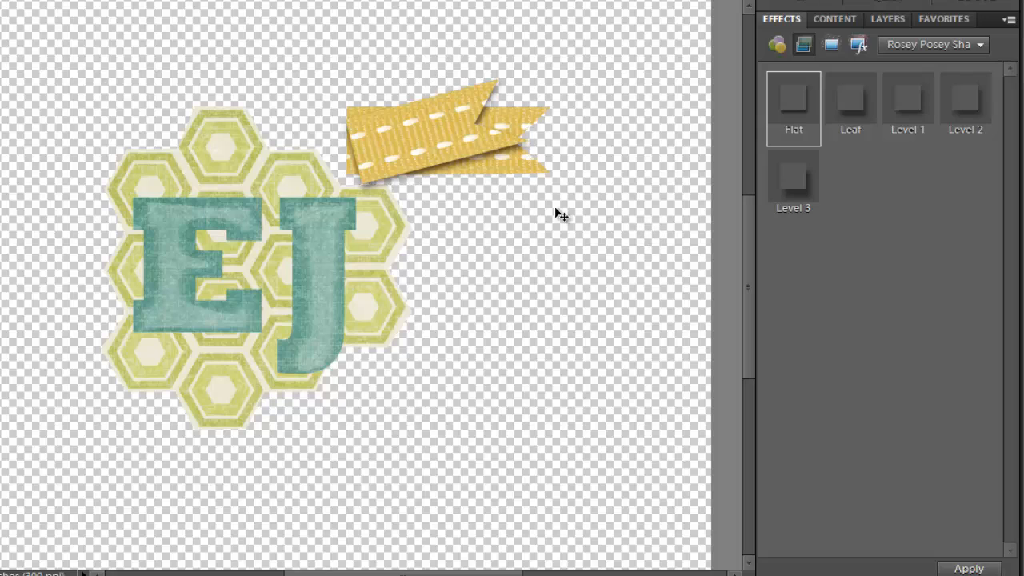
pyautogui.click(498, 165)
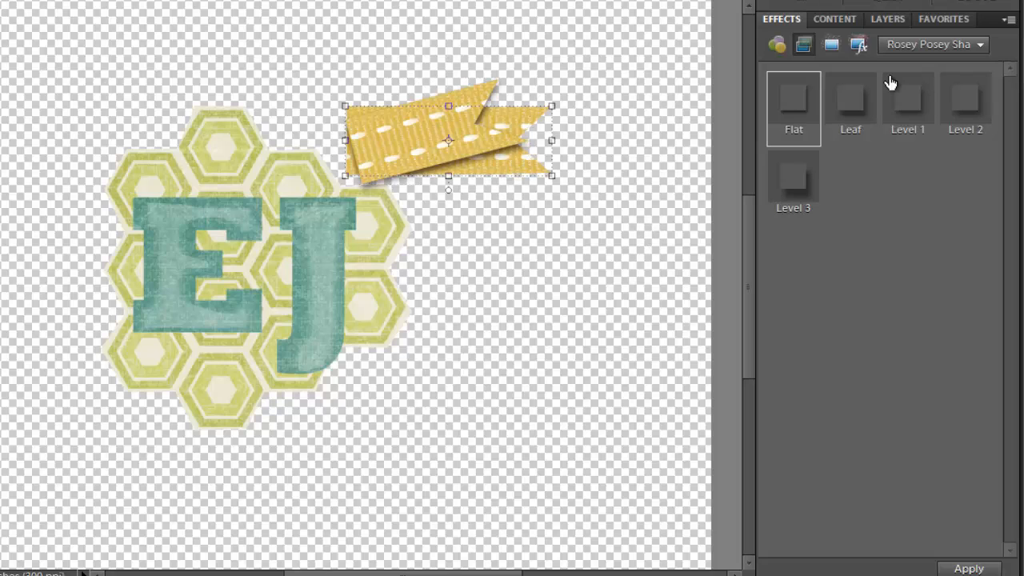
pyautogui.doubleClick(803, 107)
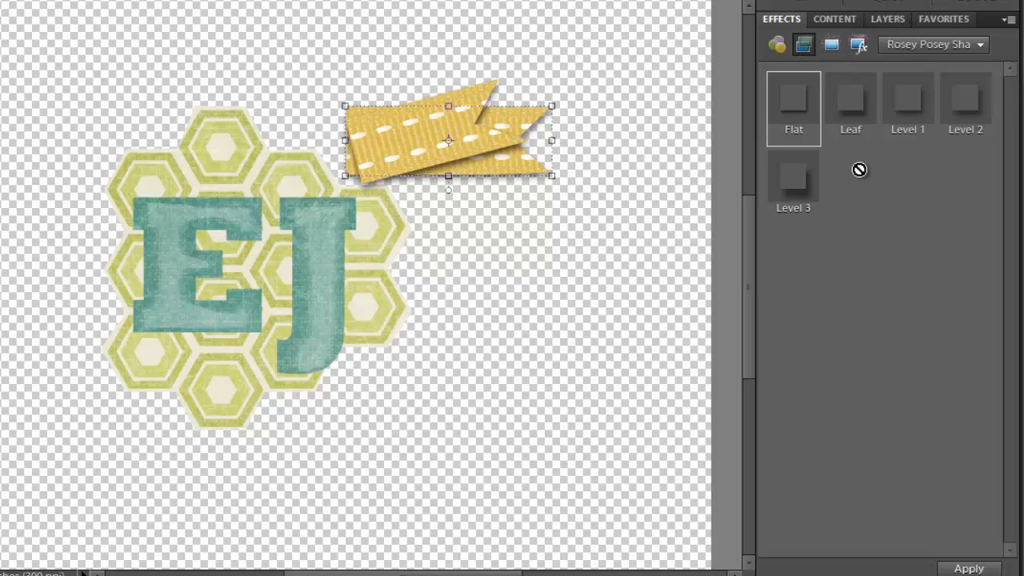
# - Select both ribbon layers together, rotate them counter-clockwise, and tuck their un-notched ends behind the top of the J
pyautogui.click(886, 19)
pyautogui.click(50, 80)
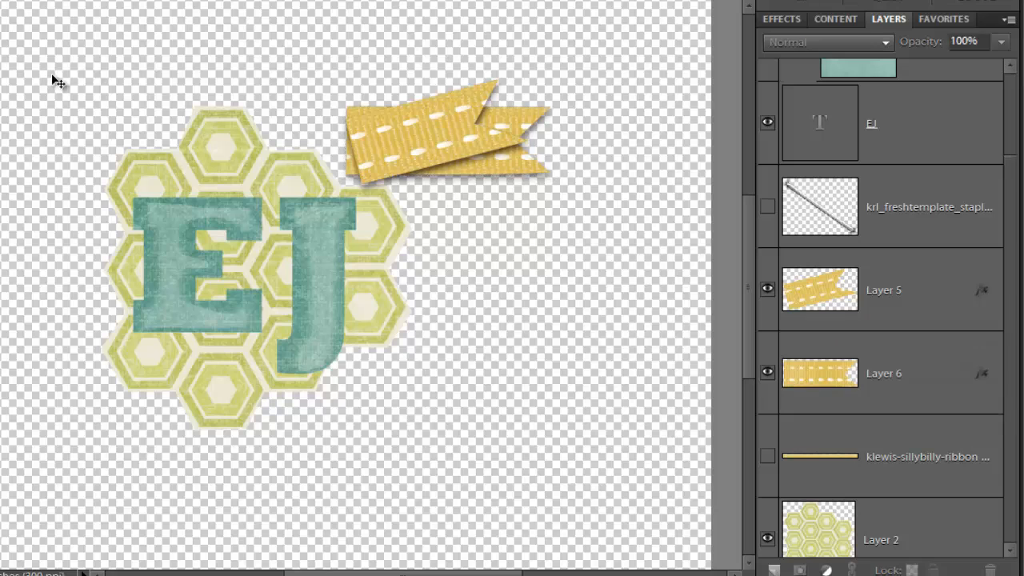
pyautogui.click(376, 160)
pyautogui.keyDown('shift'); pyautogui.click(376, 160); pyautogui.keyUp('shift')
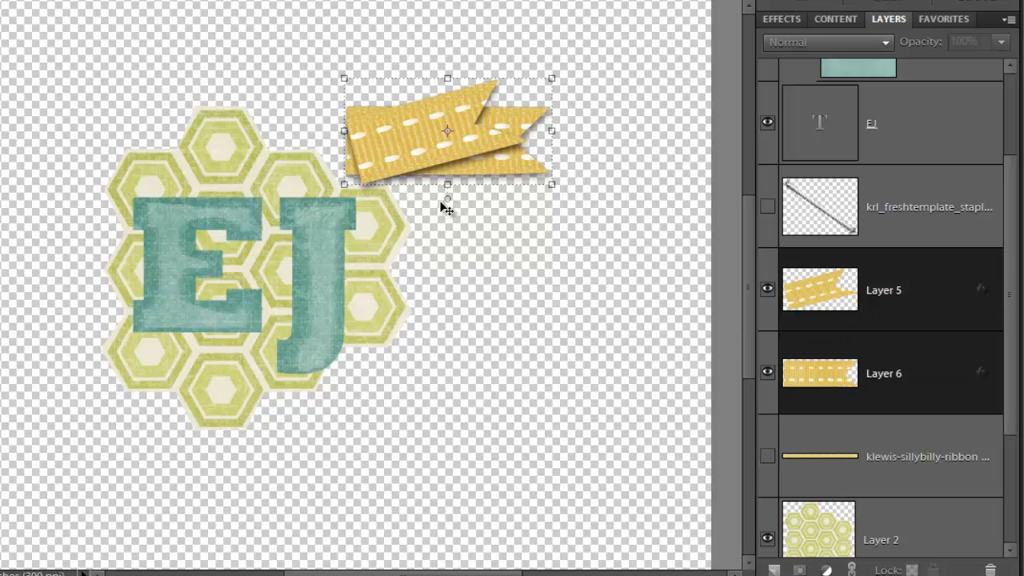
pyautogui.moveTo(447, 198); pyautogui.dragTo(483, 201)
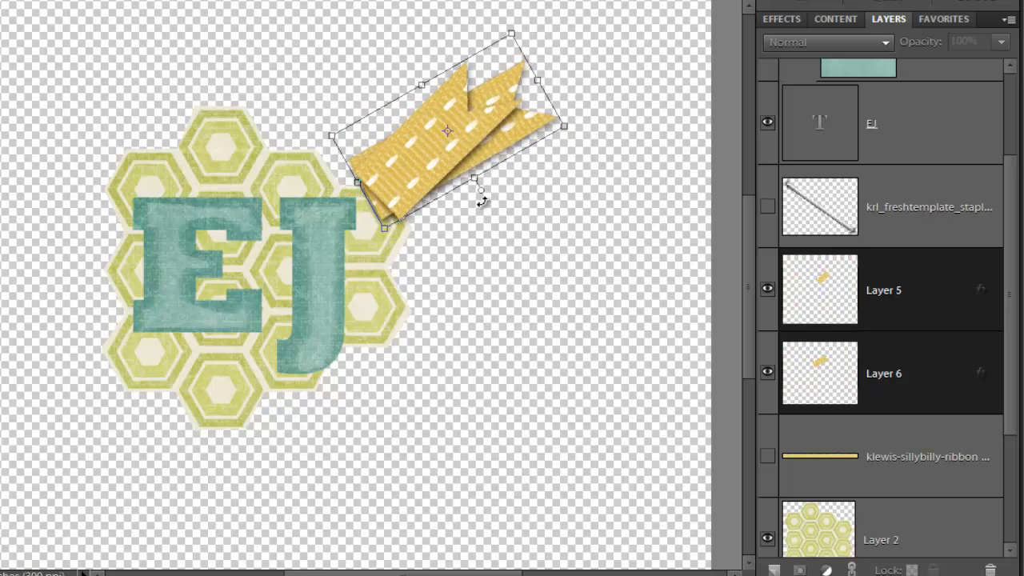
pyautogui.moveTo(413, 174); pyautogui.dragTo(344, 185)
pyautogui.press('Return')
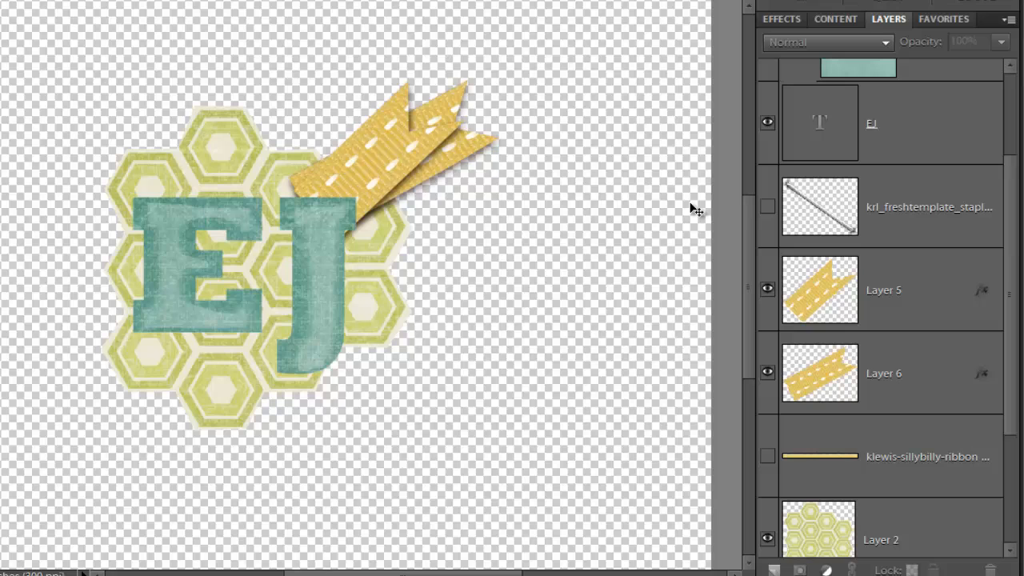
# - Show the staple layer and place the staple across the un-notched end of the front ribbon, leaving no layer selected
pyautogui.click(767, 213)
pyautogui.moveTo(358, 283); pyautogui.dragTo(341, 202)
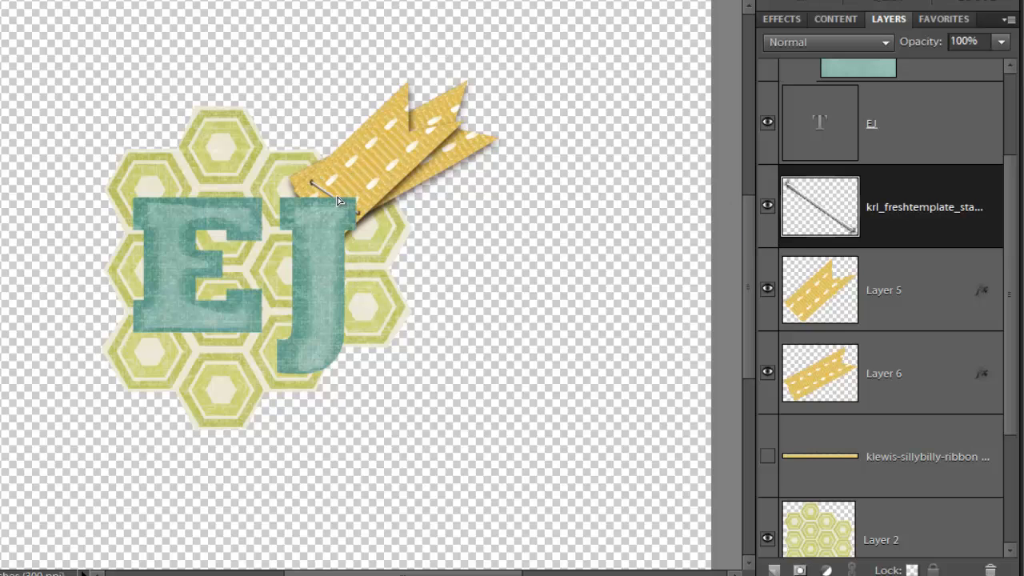
pyautogui.click(484, 362)
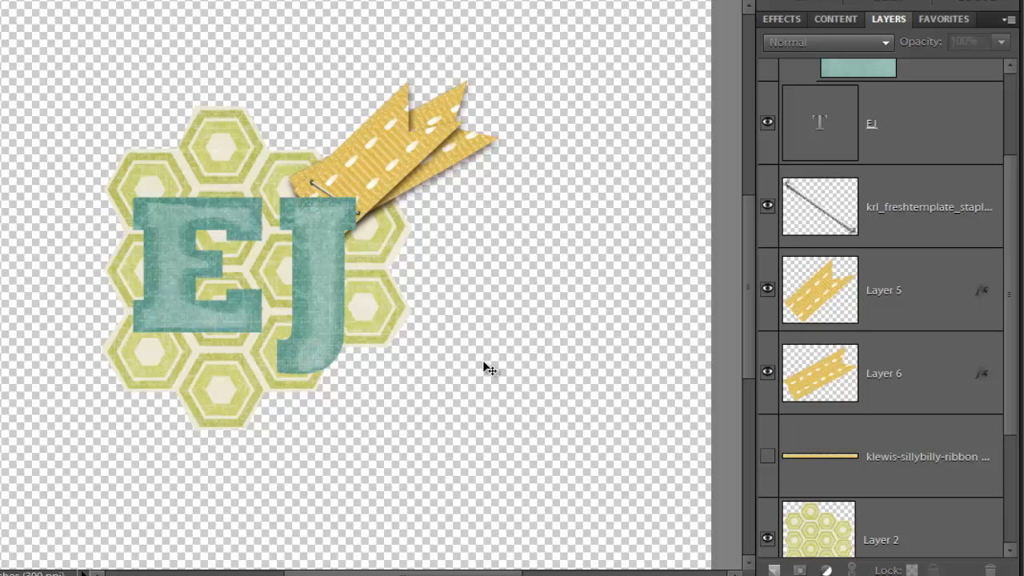
# - Link the EJ text, its teal paper and Layer 4, and move the linked letters slightly down
pyautogui.click(188, 288)
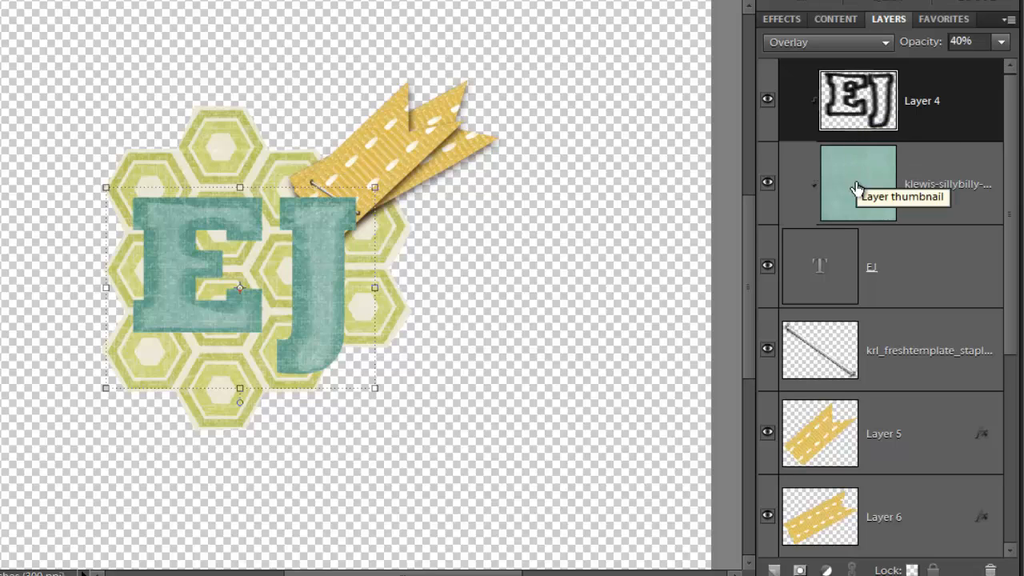
pyautogui.click(830, 276)
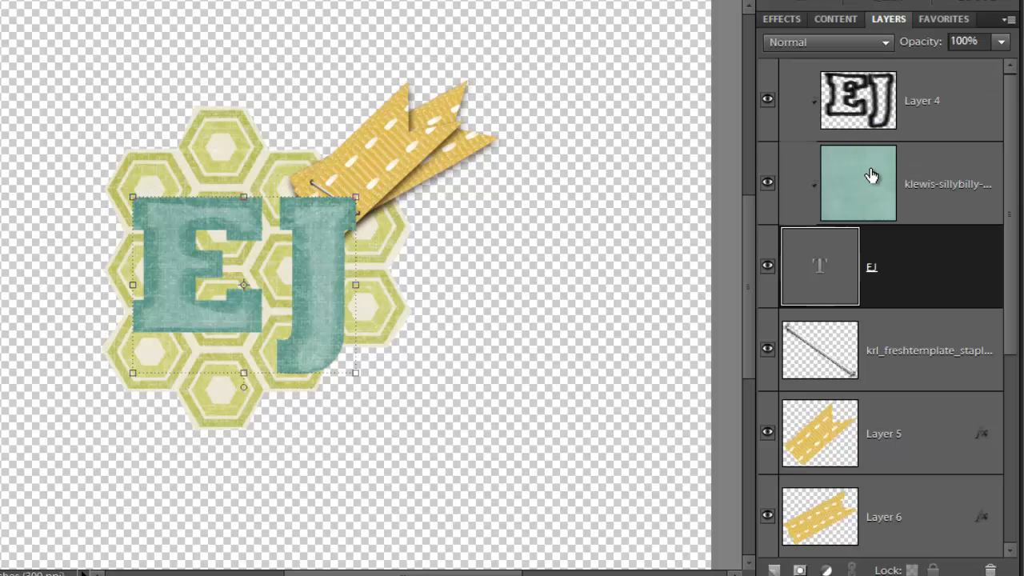
pyautogui.keyDown('shift'); pyautogui.click(870, 127); pyautogui.keyUp('shift')
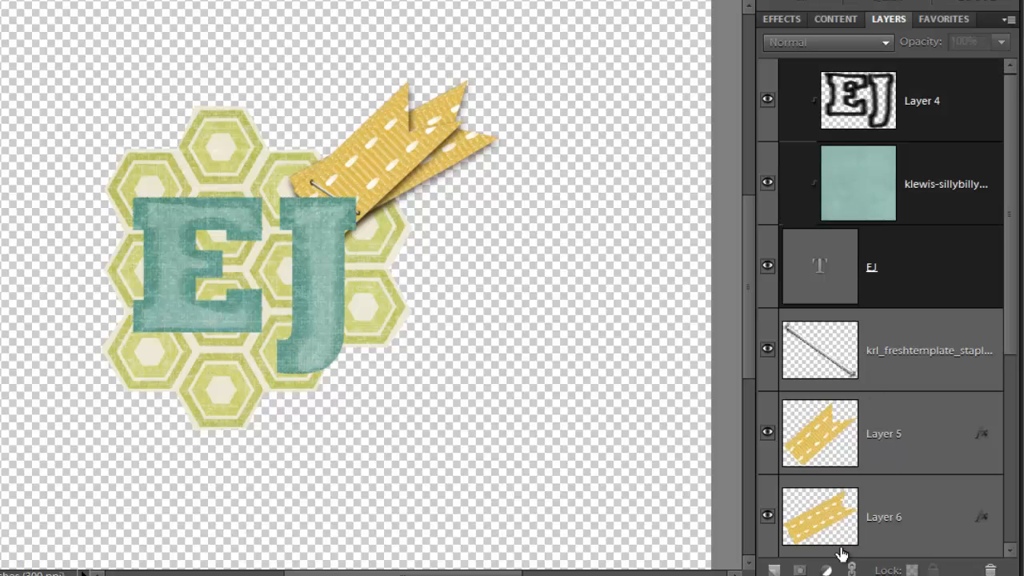
pyautogui.click(852, 569)
pyautogui.click(32, 223)
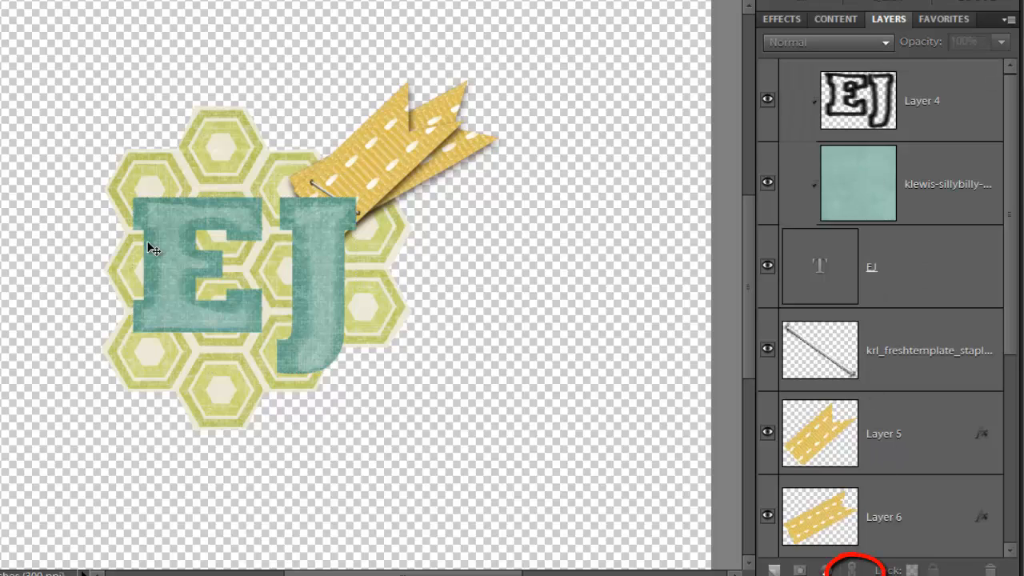
pyautogui.moveTo(152, 250)
pyautogui.mouseDown()
pyautogui.moveTo(171, 261)
pyautogui.moveTo(135, 266)
pyautogui.moveTo(152, 263)
pyautogui.mouseUp()
# - Link the staple with ribbon Layers 5 and 6, and nudge the linked group slightly upward
pyautogui.click(328, 199)
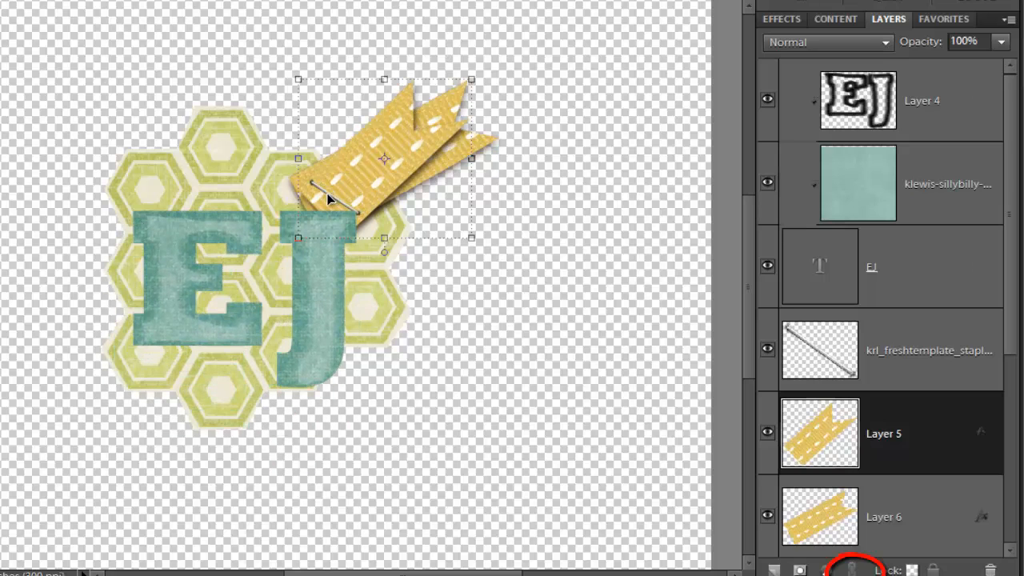
pyautogui.click(917, 374)
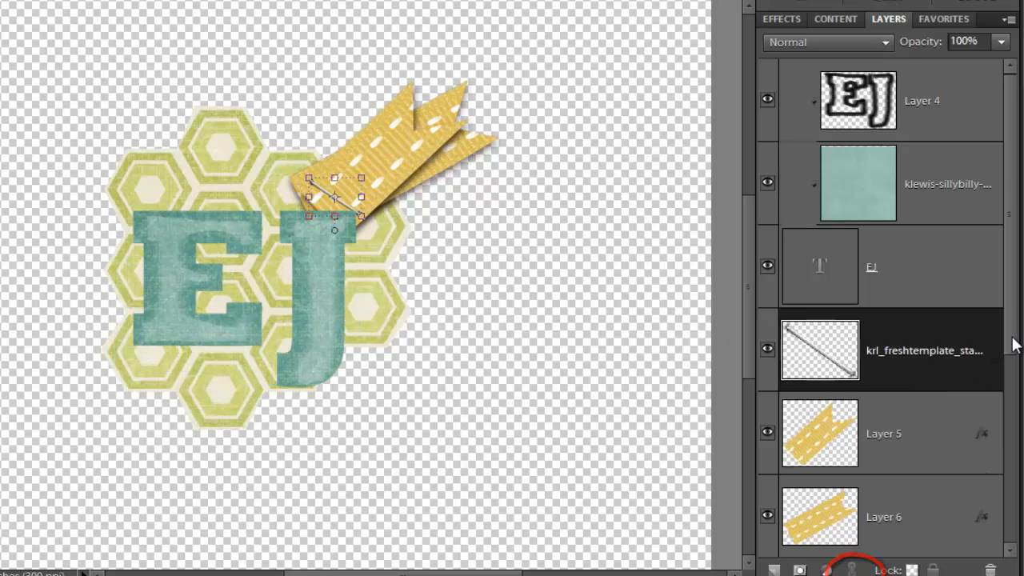
pyautogui.moveTo(1015, 344); pyautogui.dragTo(987, 441)
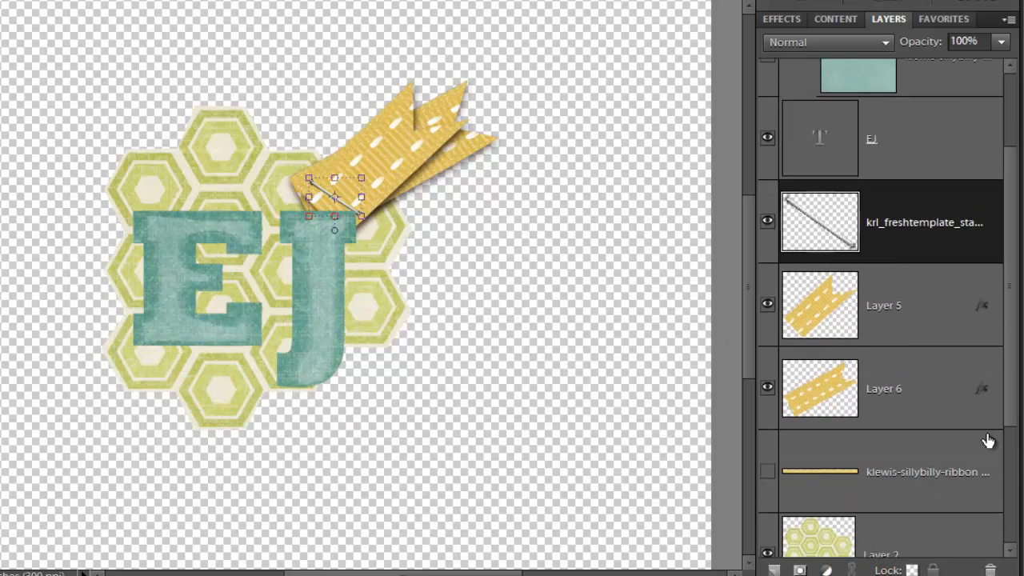
pyautogui.keyDown('shift'); pyautogui.click(913, 402); pyautogui.keyUp('shift')
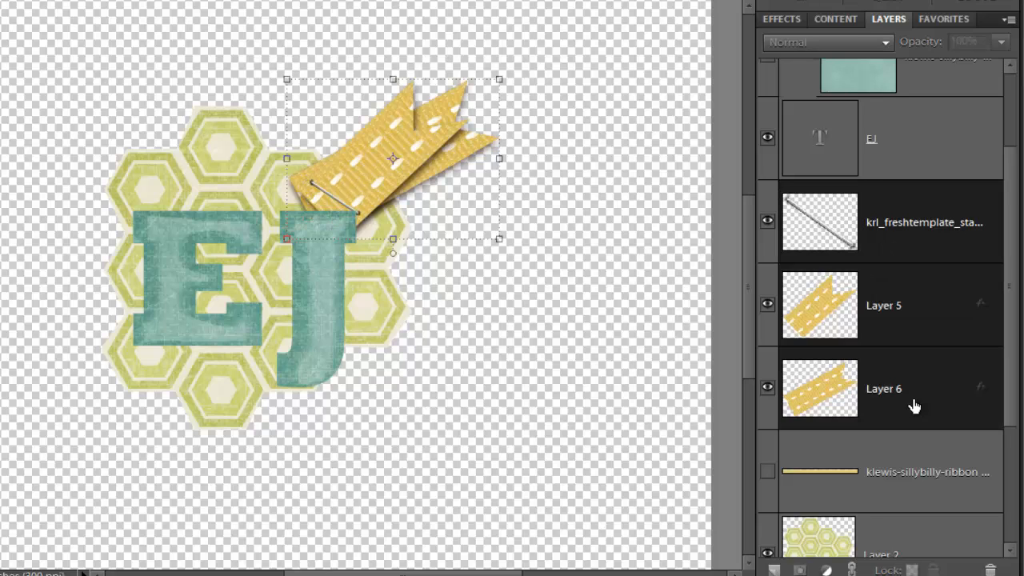
pyautogui.click(851, 569)
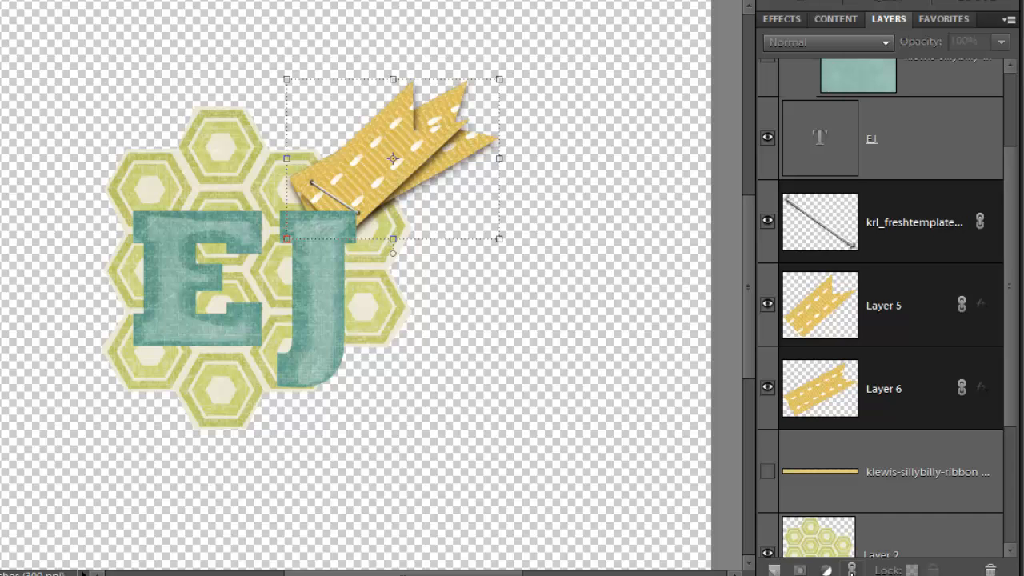
pyautogui.moveTo(341, 183); pyautogui.dragTo(359, 149)
# - Apply the drop shadow style saved in Favorites to the honeycomb on Layer 2
pyautogui.click(824, 512)
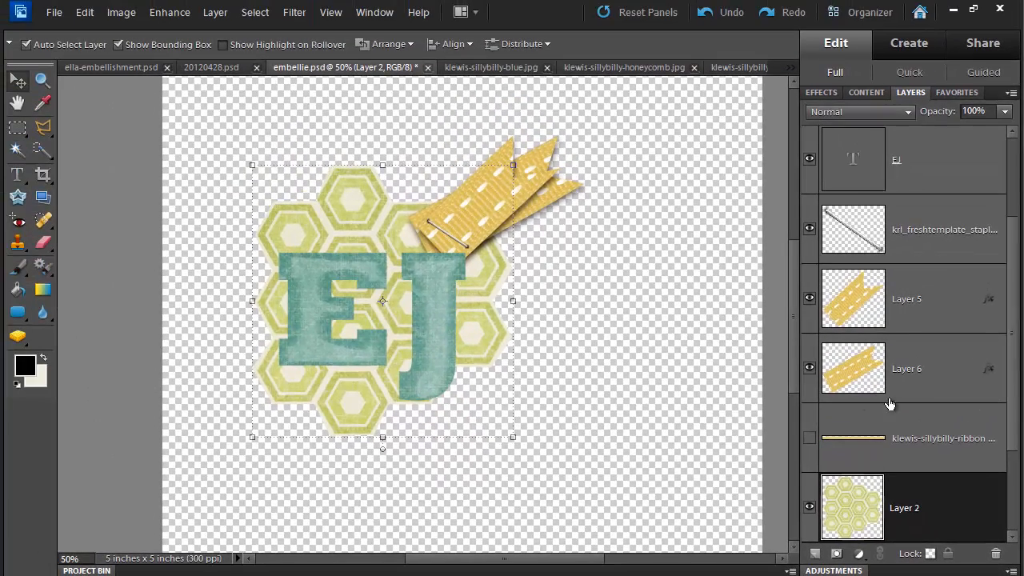
pyautogui.click(954, 70)
pyautogui.doubleClick(840, 232)
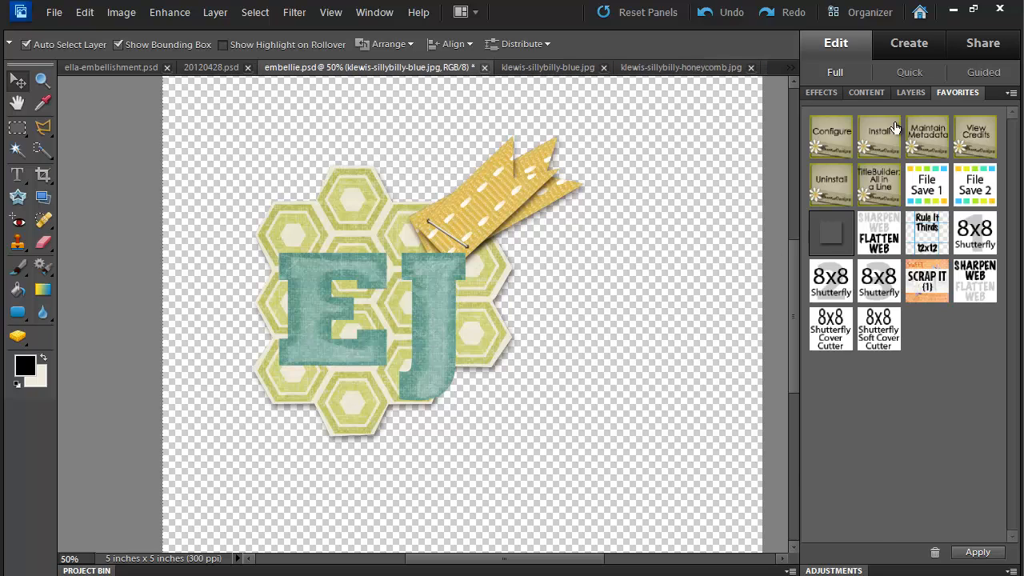
# - Apply the drop shadow style saved in Favorites to the EJ text layer
pyautogui.click(910, 93)
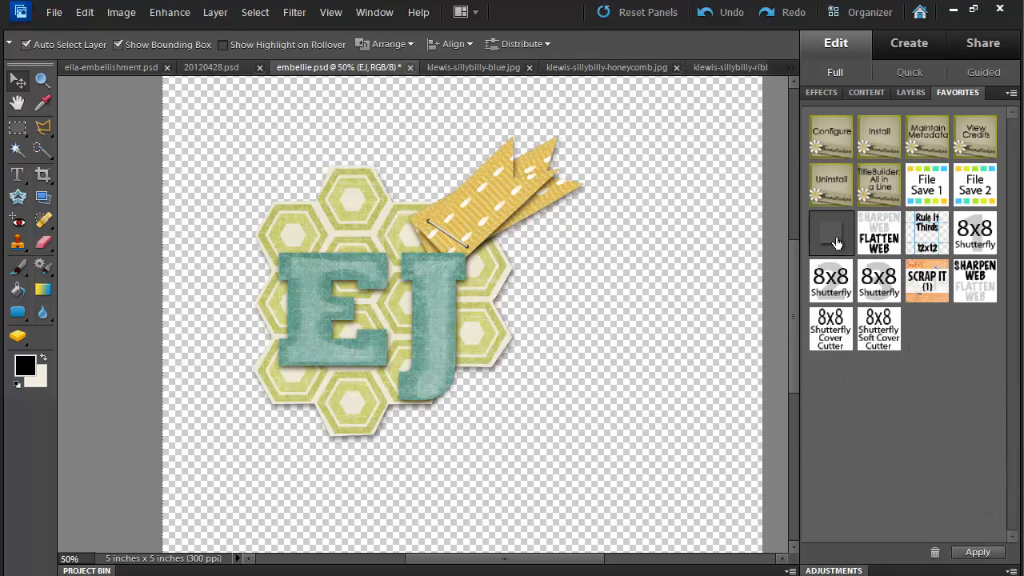
pyautogui.click(911, 95)
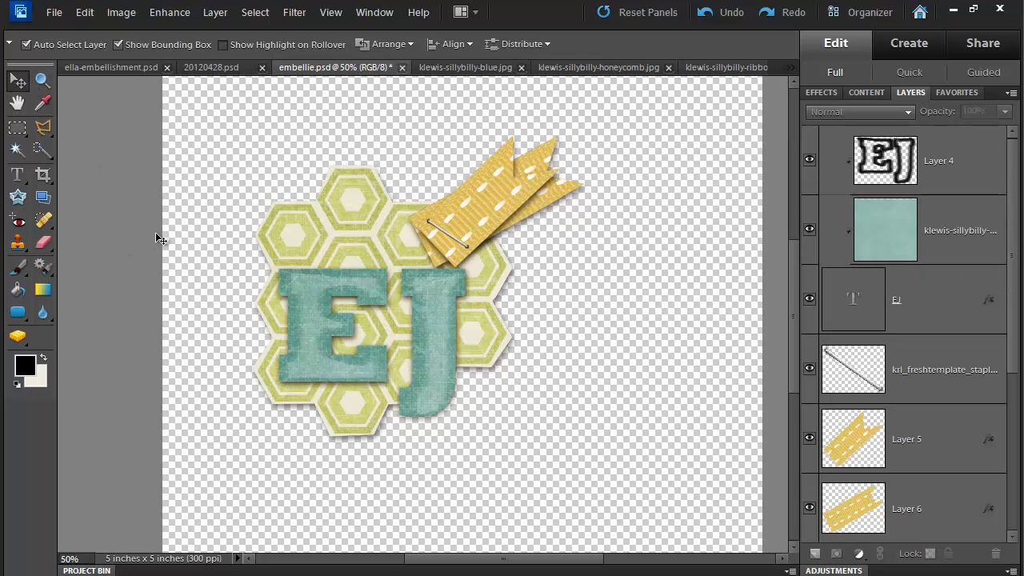
# - Place klewis-sillybilly-lil rascal.png as the topmost layer and move it up so the word "lil" sits above the EJ letters
pyautogui.hotkey('alt', 'f')
pyautogui.press('l')
pyautogui.moveTo(904, 217); pyautogui.dragTo(906, 375)
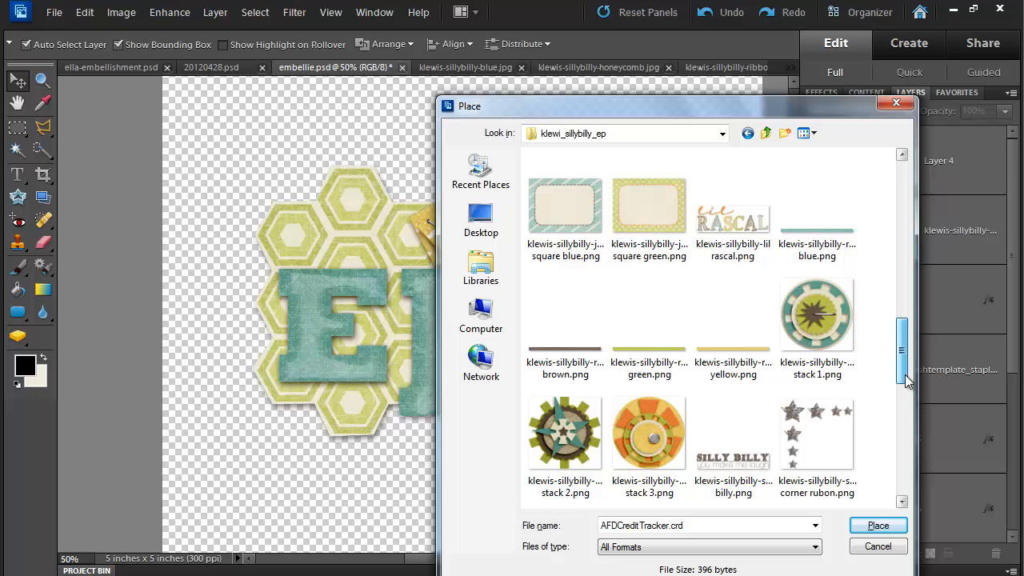
pyautogui.click(732, 216)
pyautogui.click(875, 525)
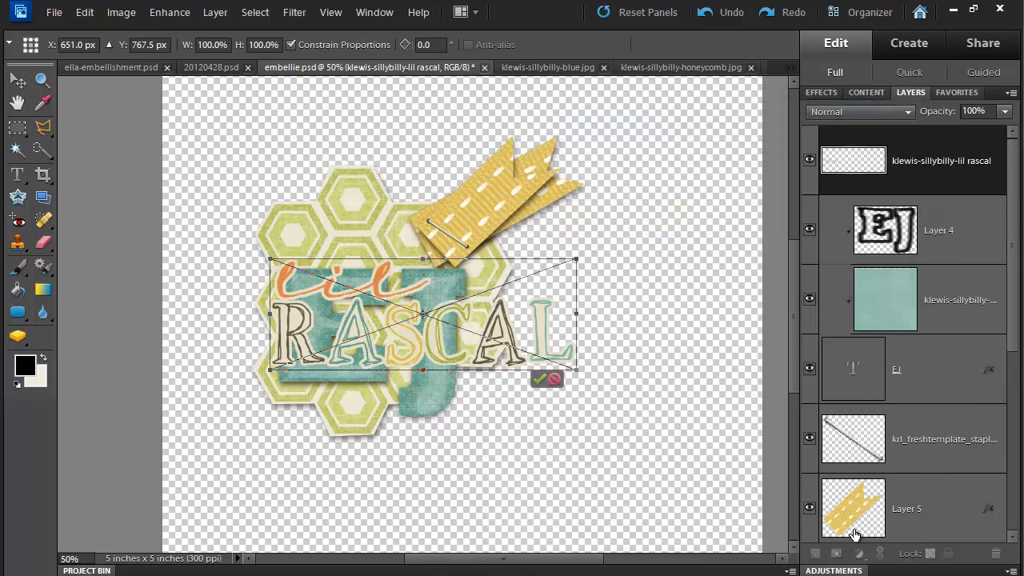
pyautogui.press('Return')
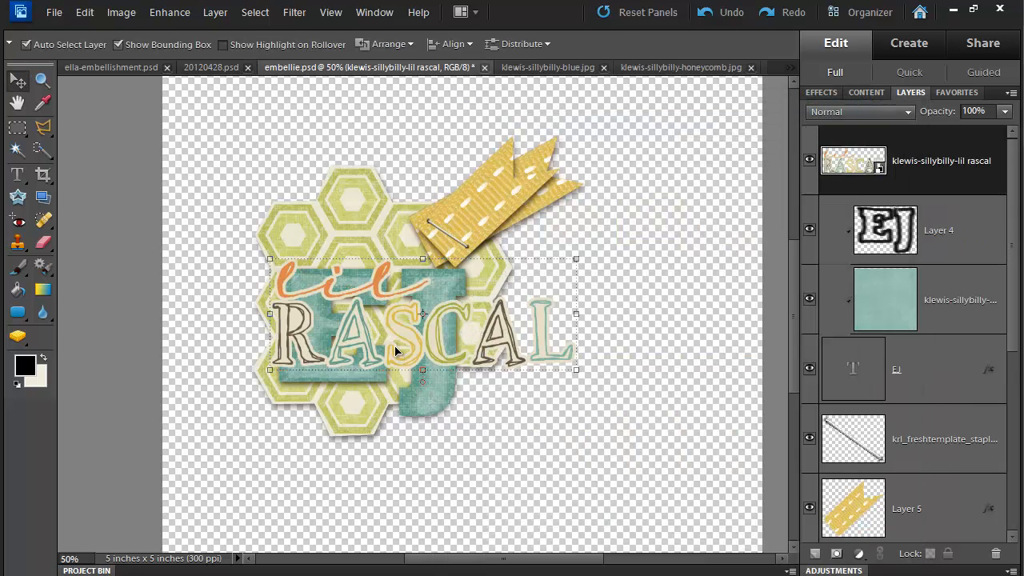
pyautogui.moveTo(405, 339); pyautogui.dragTo(406, 294)
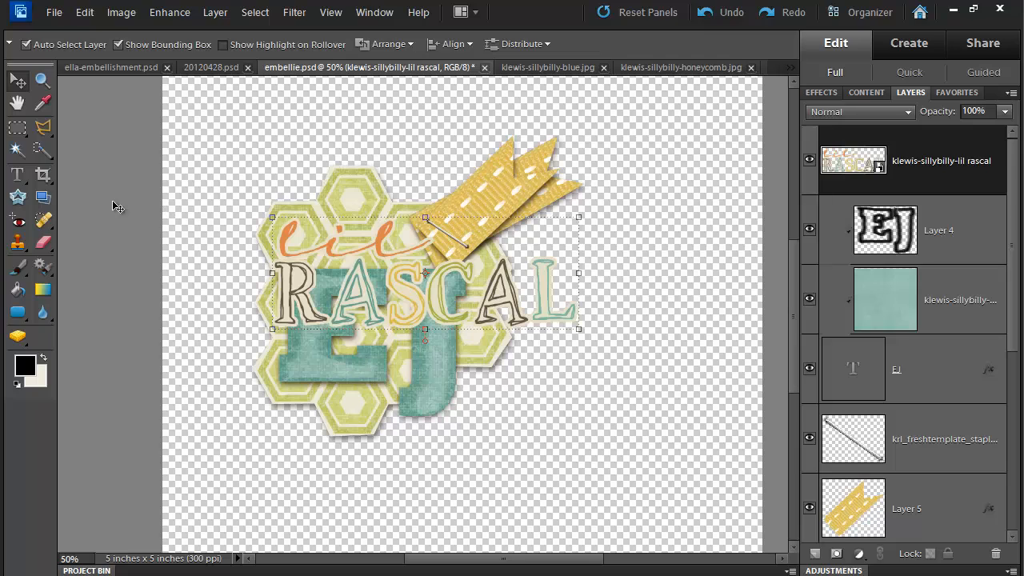
# - Copy only the word "lil" from the lil rascal word art onto its own layer and hide the original word art layer
pyautogui.click(22, 128)
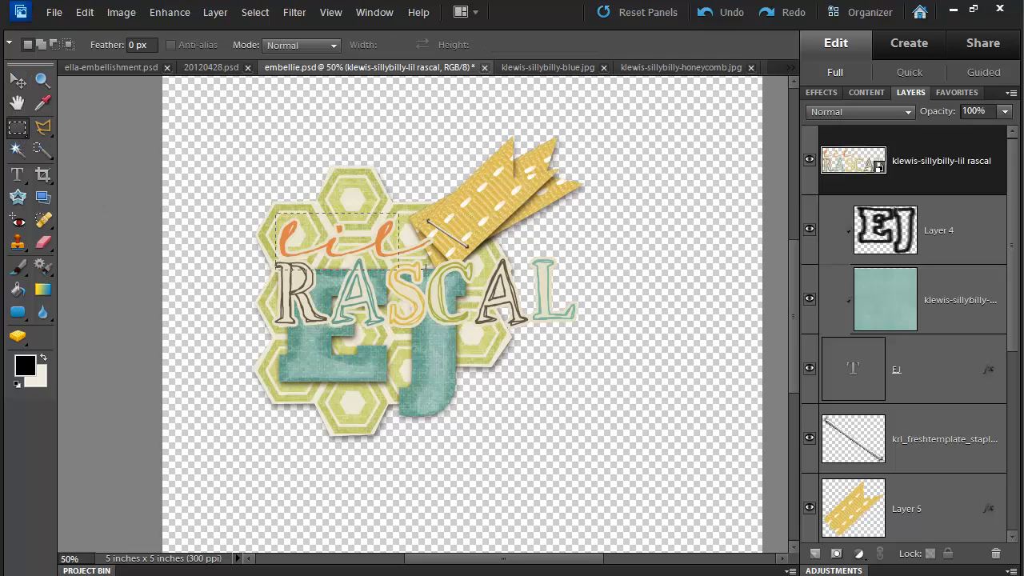
pyautogui.moveTo(398, 269); pyautogui.dragTo(438, 261)
pyautogui.hotkey('ctrl', 'j')
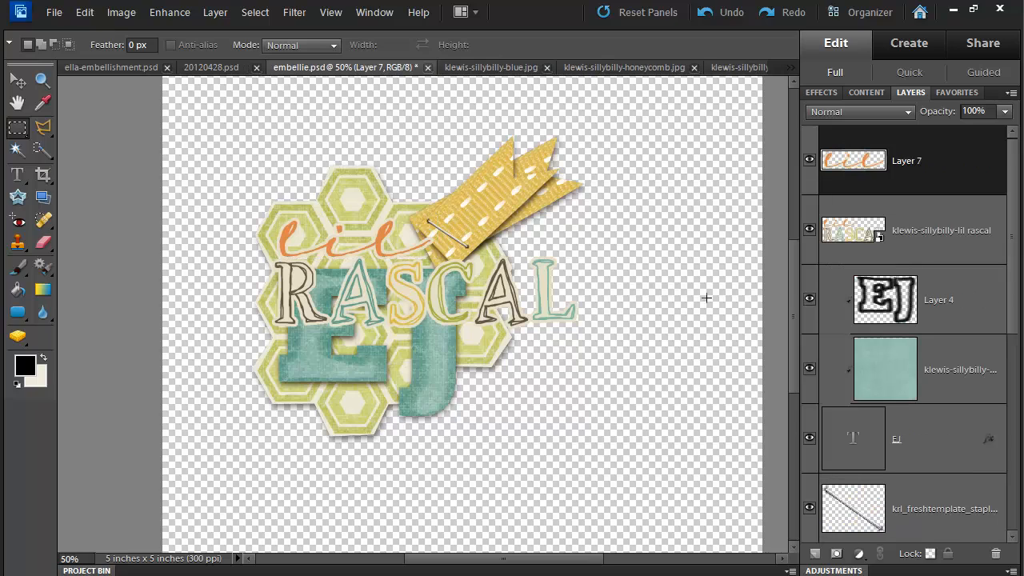
pyautogui.click(809, 231)
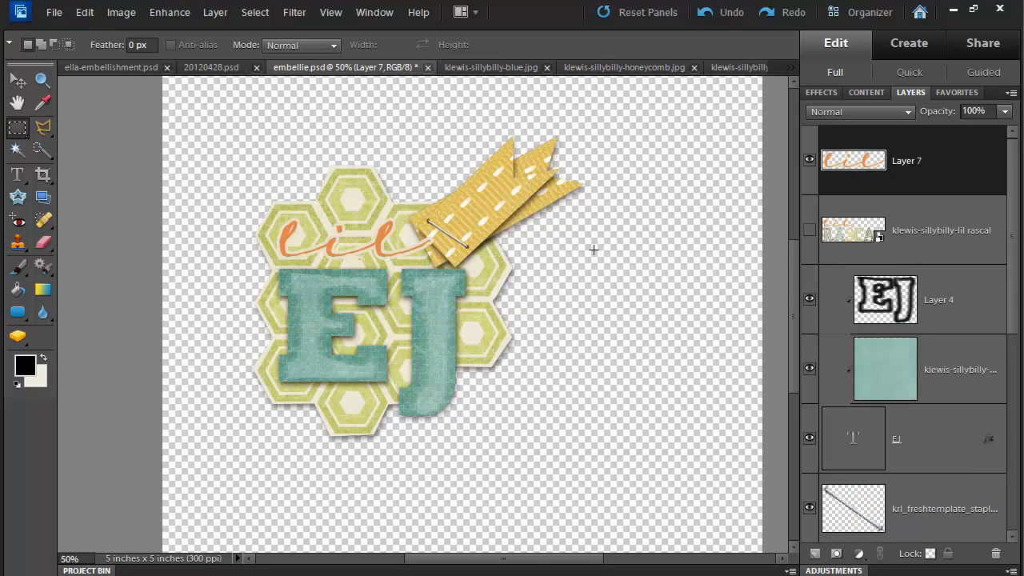
# - Nudge the "lil" word slightly and move its layer beneath ribbon Layer 6 so its end tucks under the ribbons
pyautogui.click(18, 80)
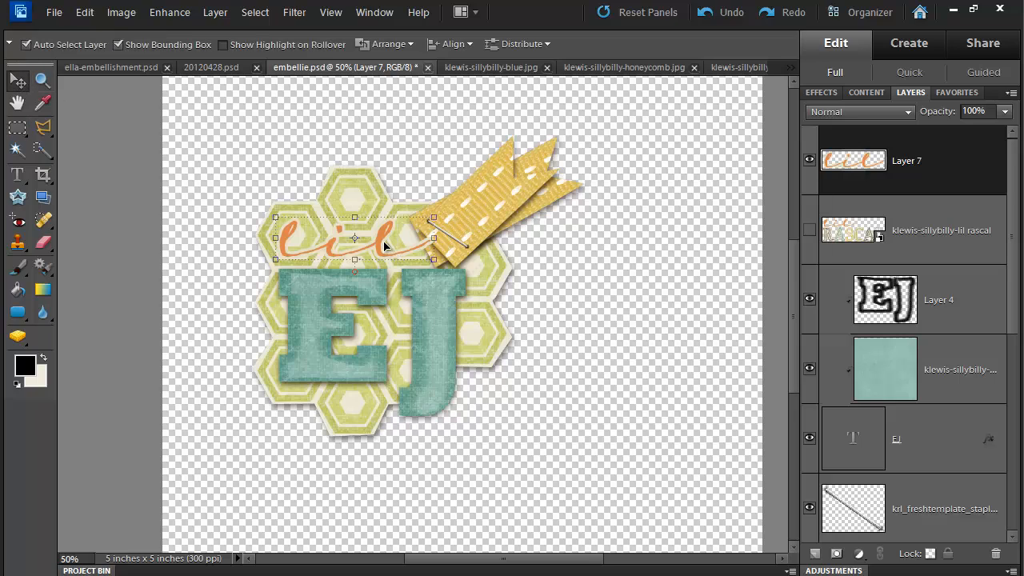
pyautogui.moveTo(385, 246)
pyautogui.mouseDown()
pyautogui.moveTo(383, 224)
pyautogui.moveTo(386, 241)
pyautogui.mouseUp()
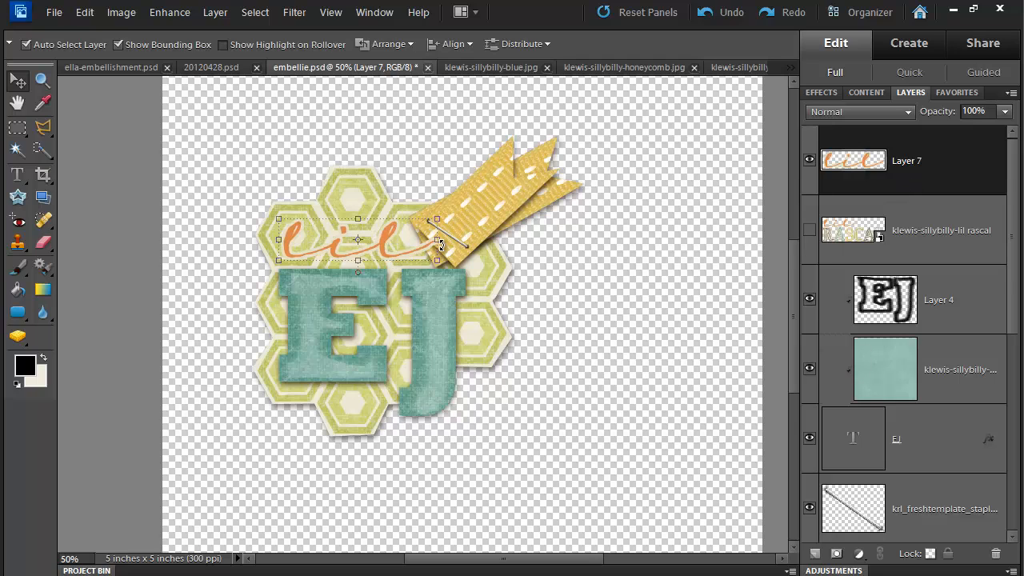
pyautogui.hotkey('ctrl', '=')
pyautogui.hotkey('ctrl', '=')
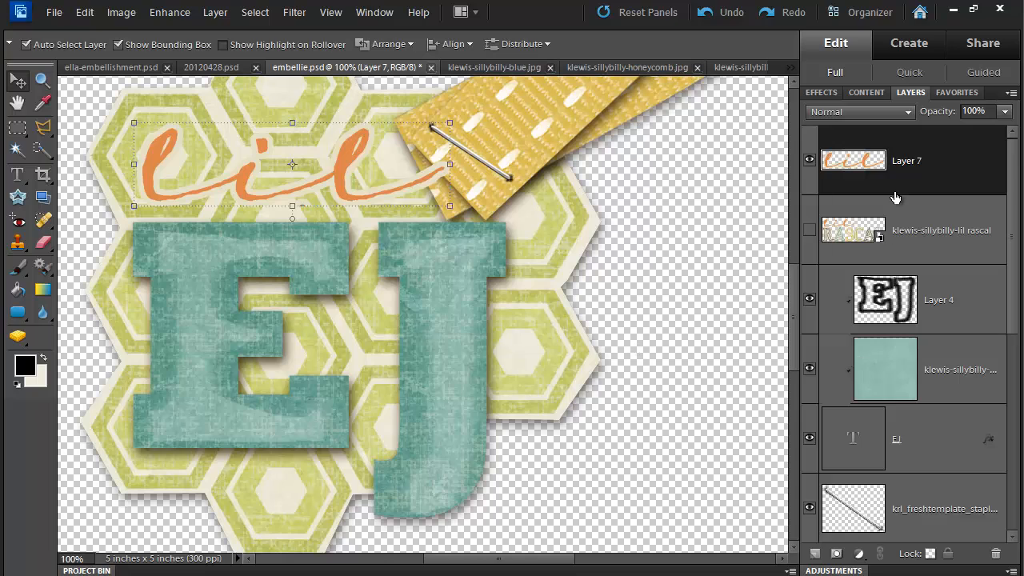
pyautogui.moveTo(864, 163); pyautogui.dragTo(867, 485)
pyautogui.click(745, 448)
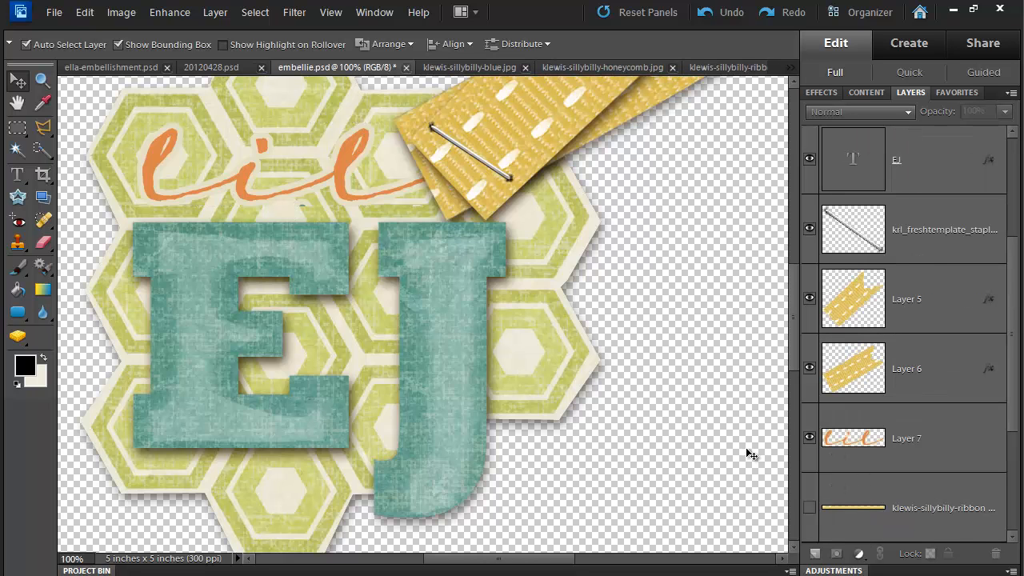
# - Select all visible embellishment layers together and duplicate them into the 20120428.psd document
pyautogui.hotkey('ctrl', '-')
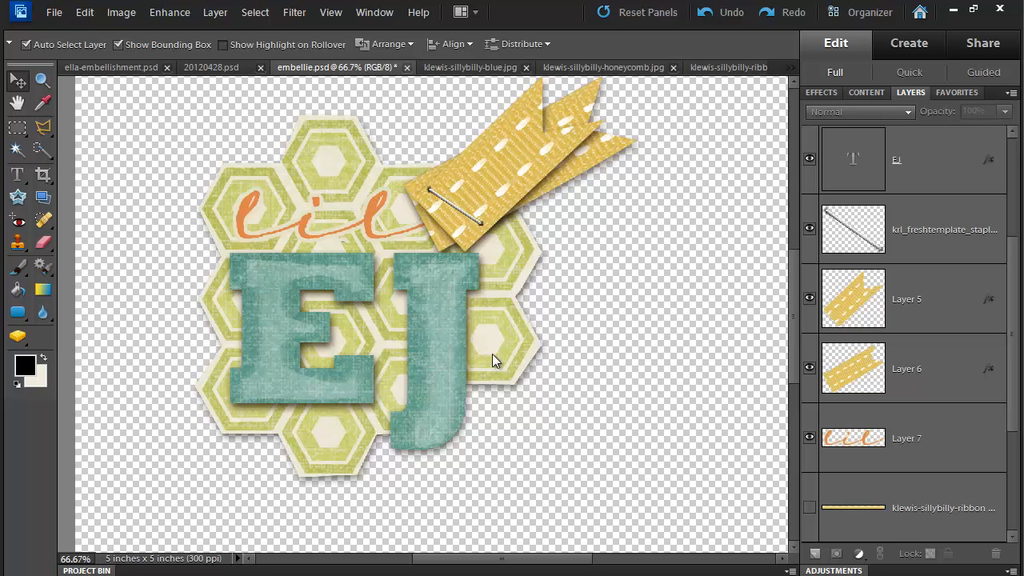
pyautogui.hotkey('ctrl', '-')
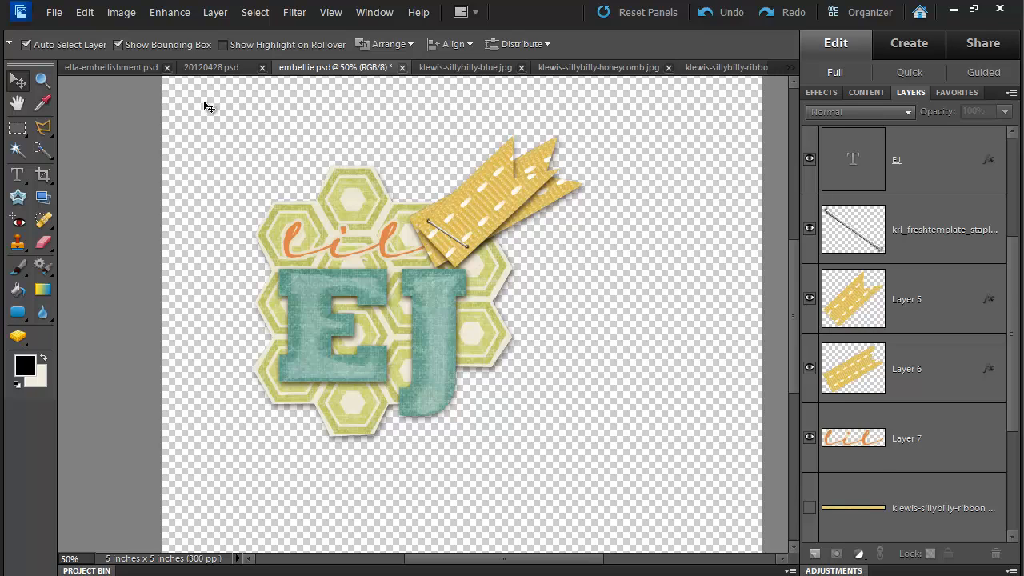
pyautogui.moveTo(203, 99); pyautogui.dragTo(625, 478)
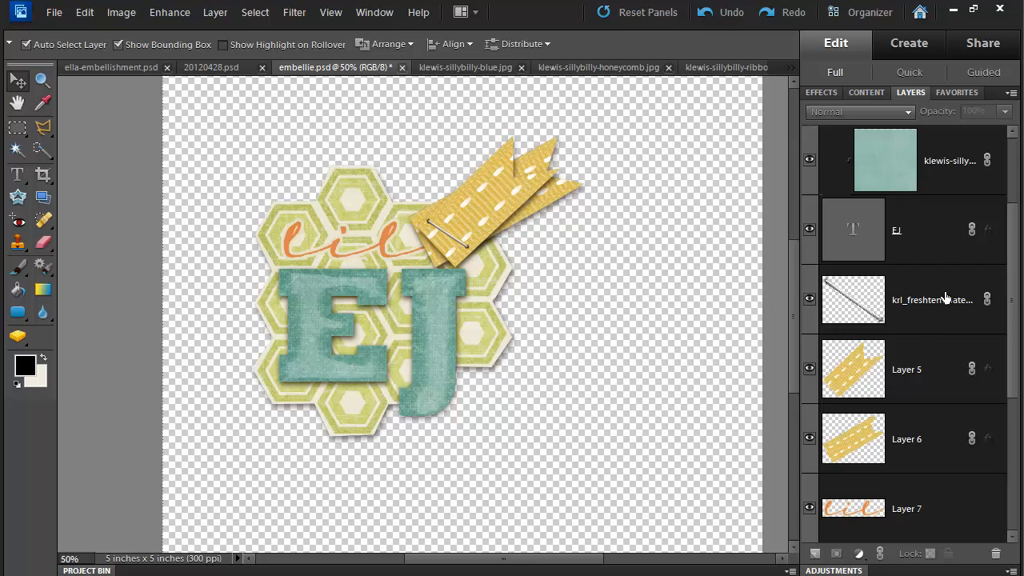
pyautogui.scroll(3, 1009, 252)
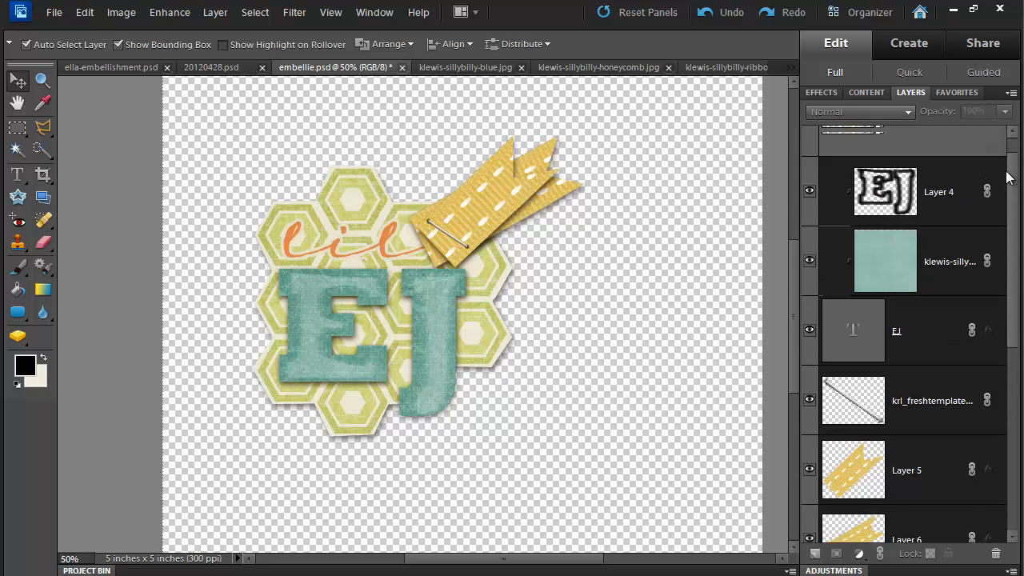
pyautogui.scroll(-6, 1016, 244)
pyautogui.scroll(6, 1018, 241)
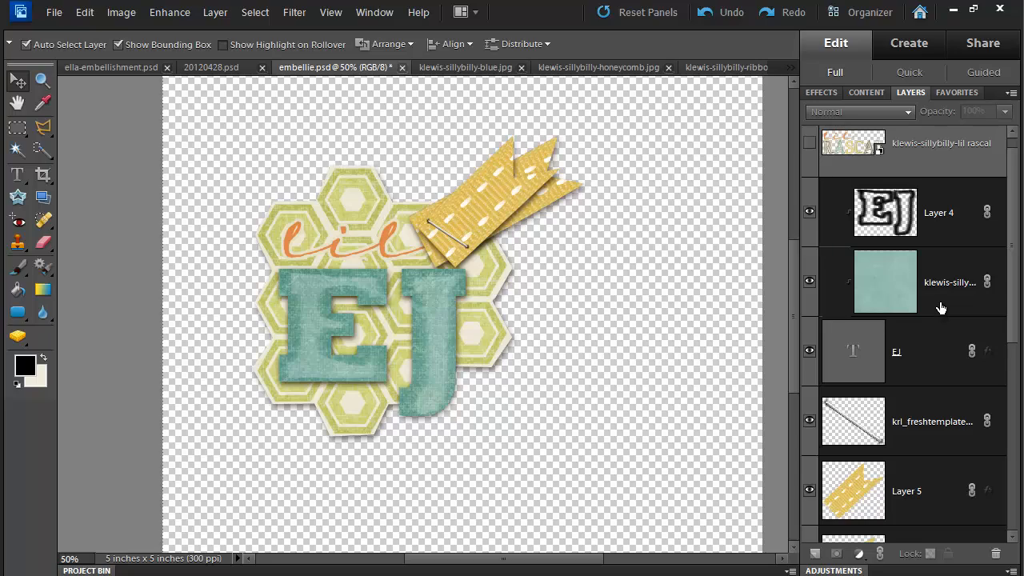
pyautogui.rightClick(941, 308)
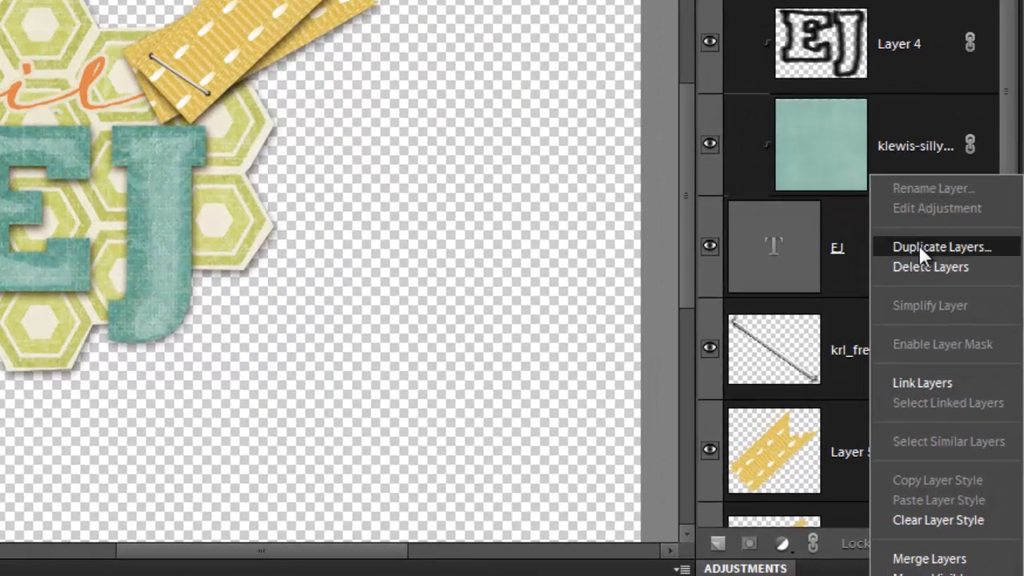
pyautogui.click(918, 247)
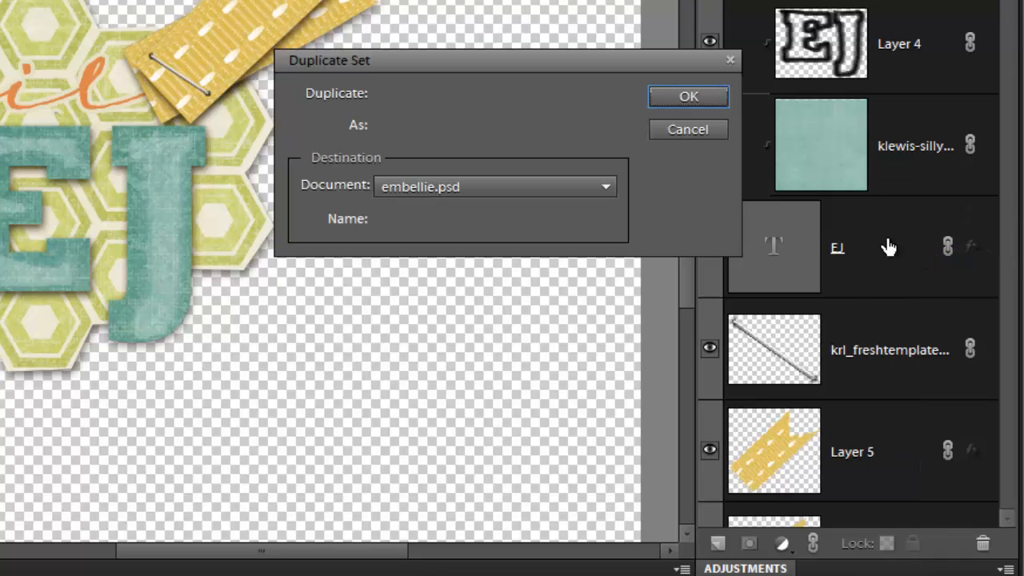
pyautogui.click(449, 187)
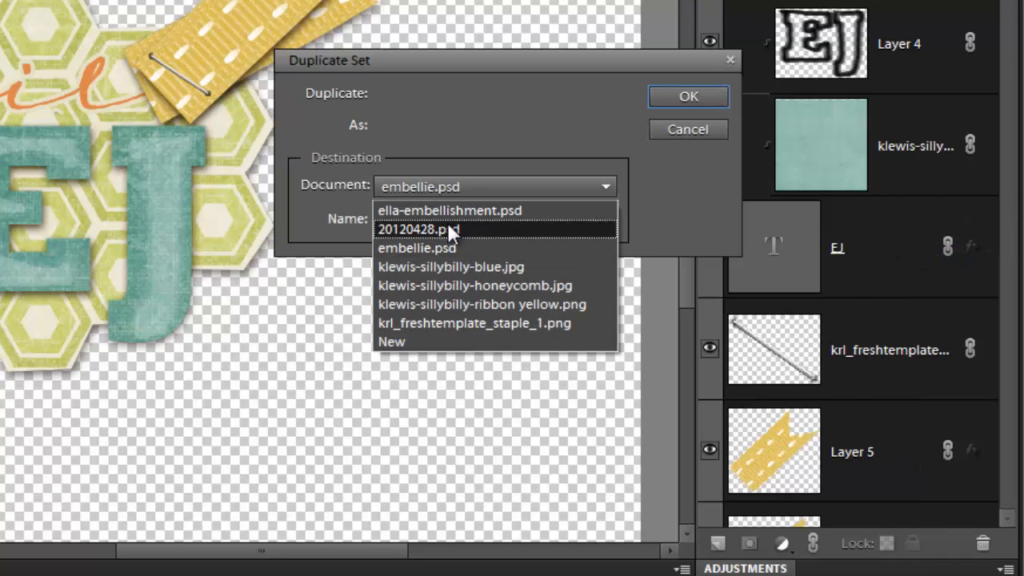
pyautogui.click(452, 226)
pyautogui.click(661, 99)
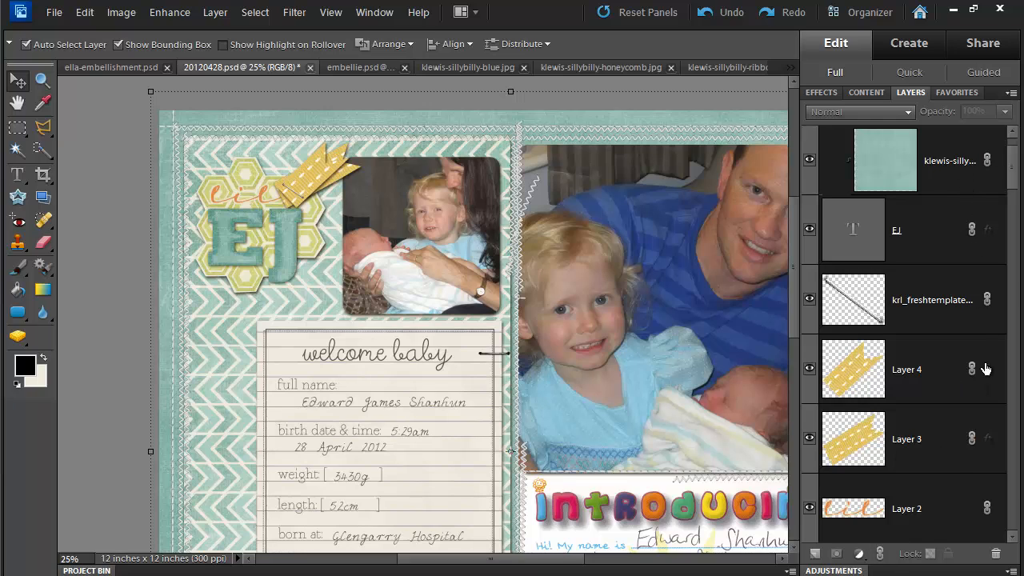
# - Link the duplicated embellishment layers in 20120428.psd and move the cluster down to overlap the upper-left corner of the welcome baby card
pyautogui.moveTo(258, 238); pyautogui.dragTo(268, 358)
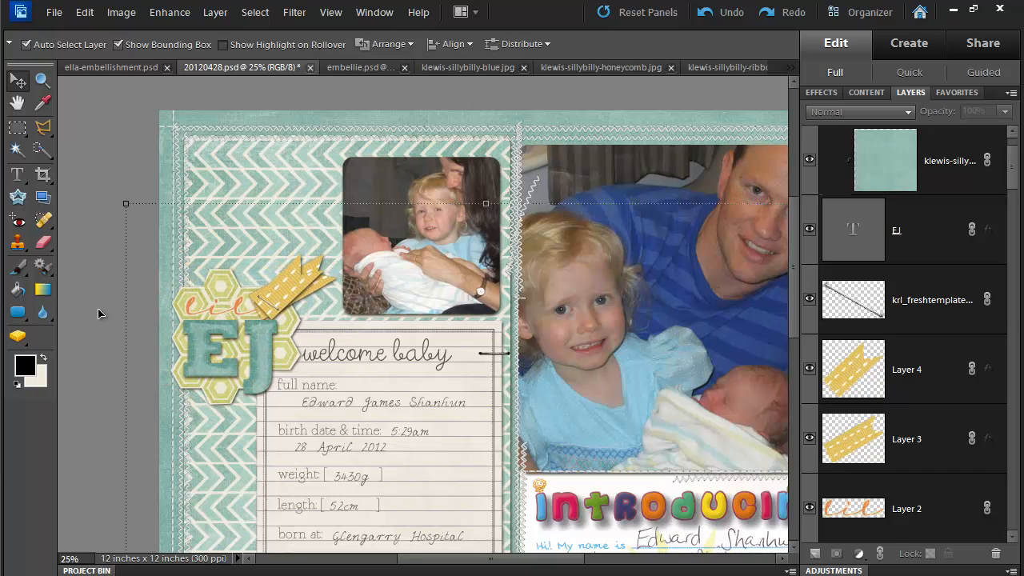
pyautogui.hotkey('ctrl', '0')
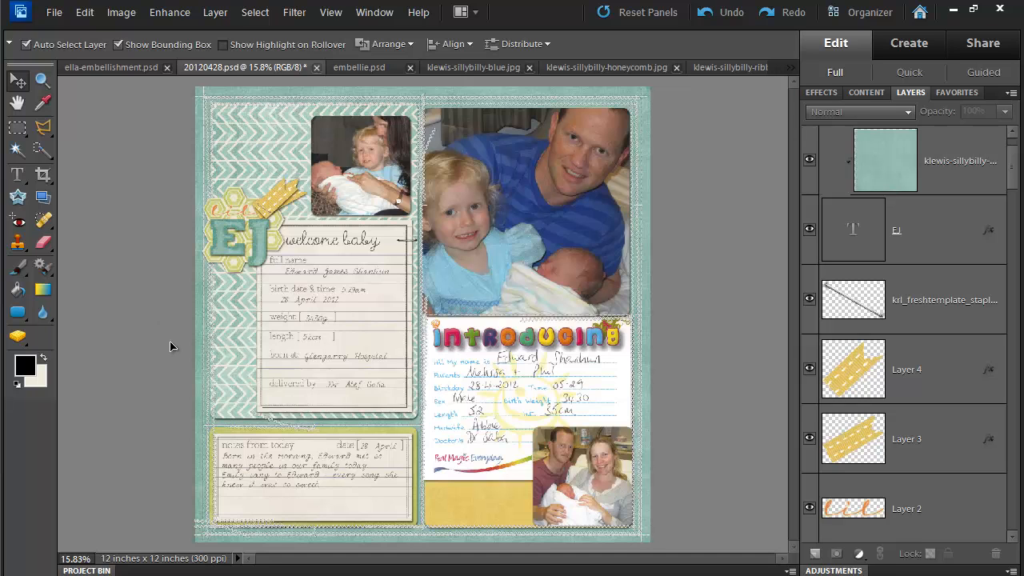
pyautogui.scroll(3, 339, 381)
pyautogui.moveTo(342, 382); pyautogui.dragTo(379, 415)
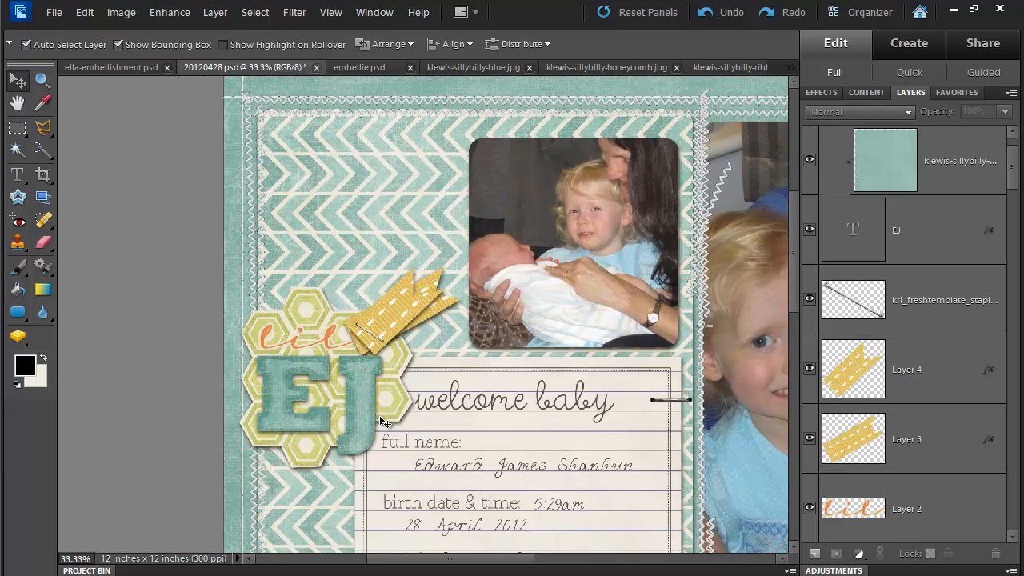